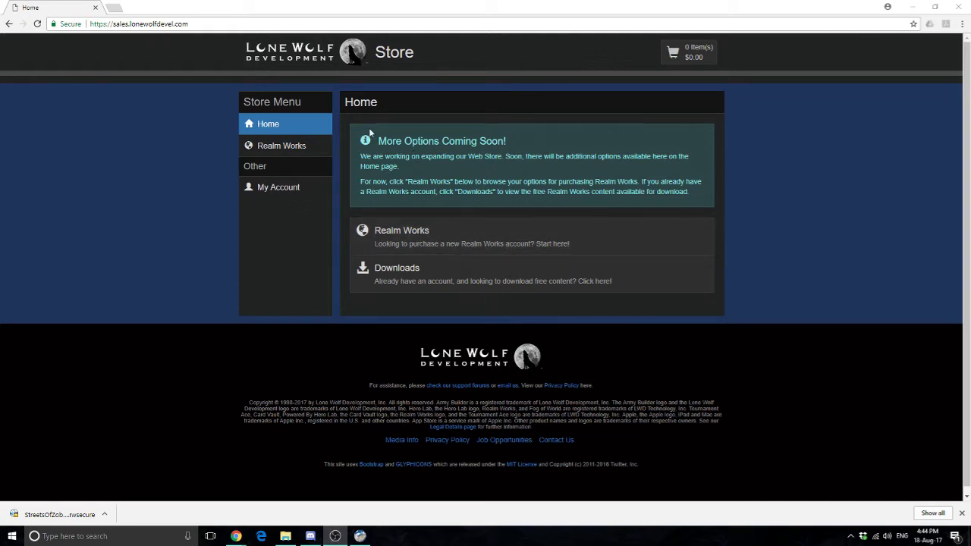
pyautogui.moveTo(377, 141); pyautogui.dragTo(525, 147)
pyautogui.click(748, 181)
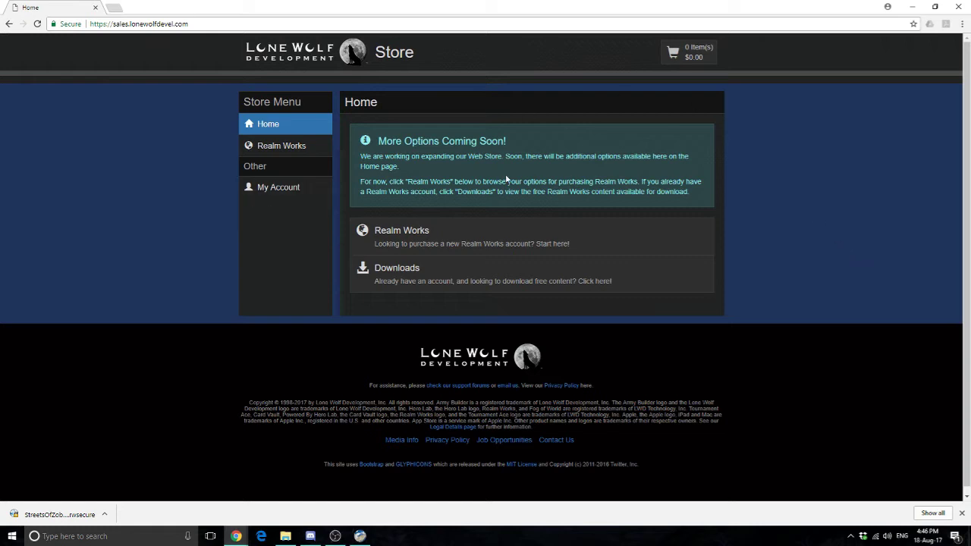
# Open the Realm Works products in the store and add Realm Works Game Master Edition to the cart
pyautogui.click(410, 243)
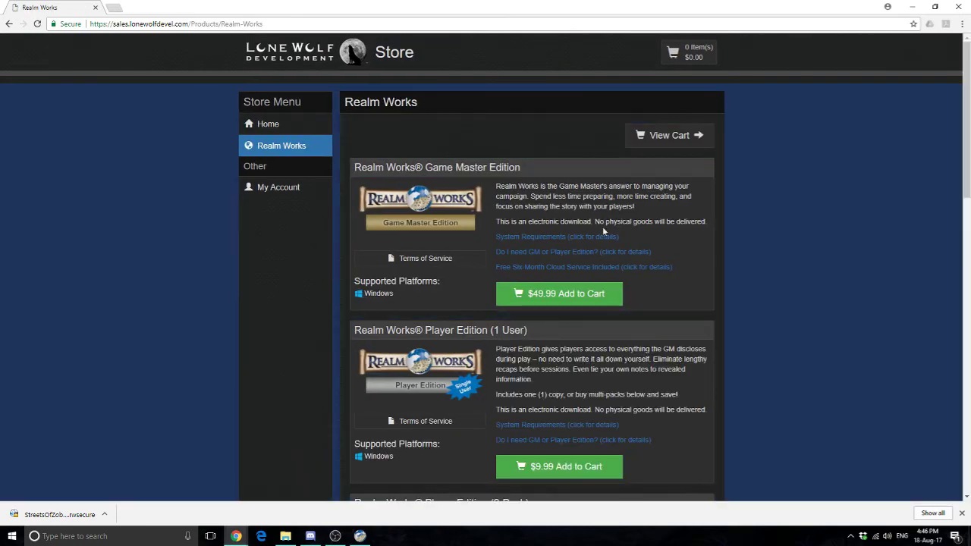
pyautogui.scroll(-6, 773, 222)
pyautogui.scroll(10, 607, 227)
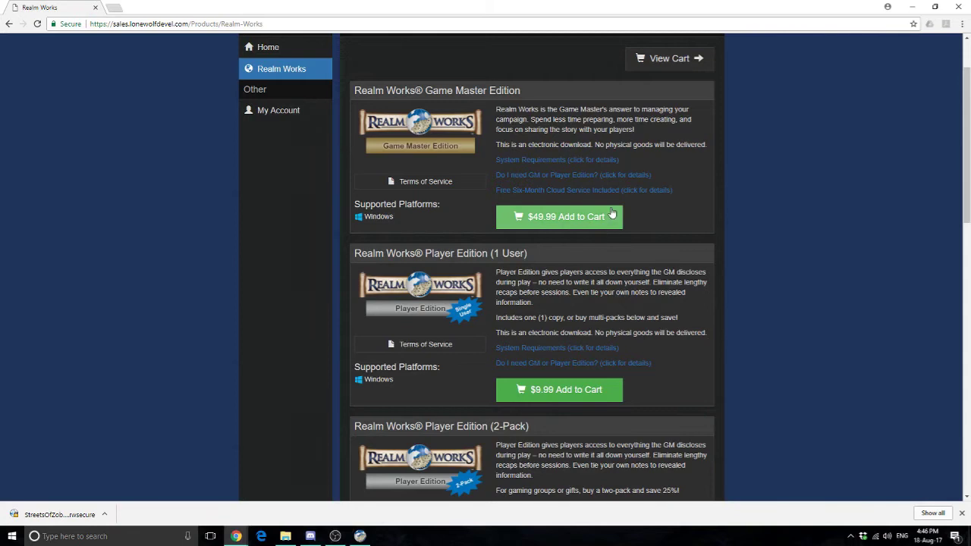
pyautogui.click(549, 218)
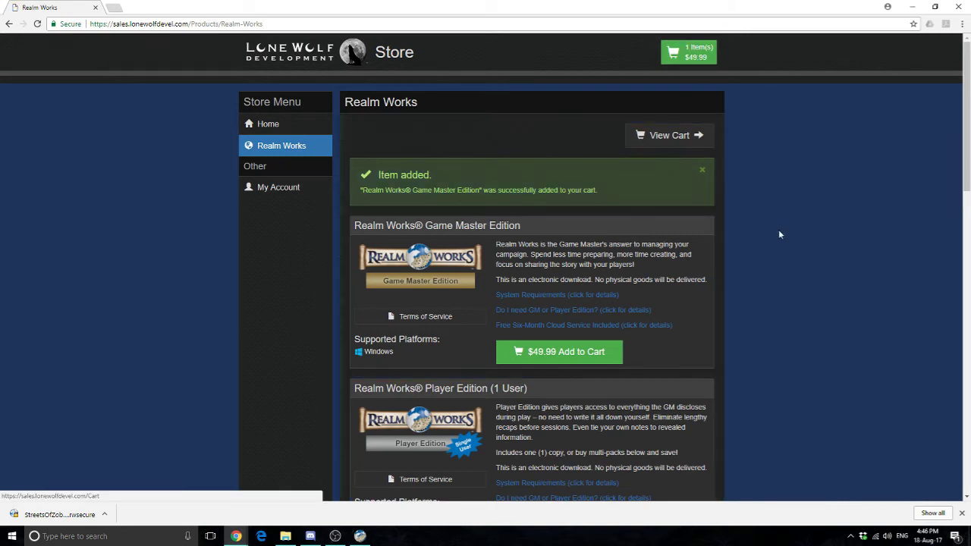
# Add the Realm Works Player Edition (5-Pack) to the cart
pyautogui.scroll(-2, 780, 248)
pyautogui.scroll(-2, 780, 247)
pyautogui.scroll(3, 756, 271)
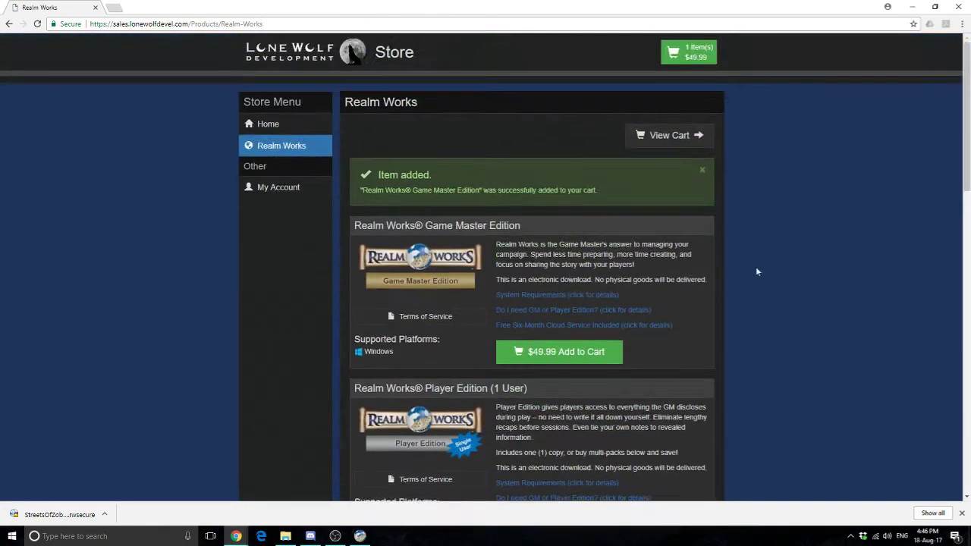
pyautogui.scroll(-10, 757, 271)
pyautogui.click(587, 265)
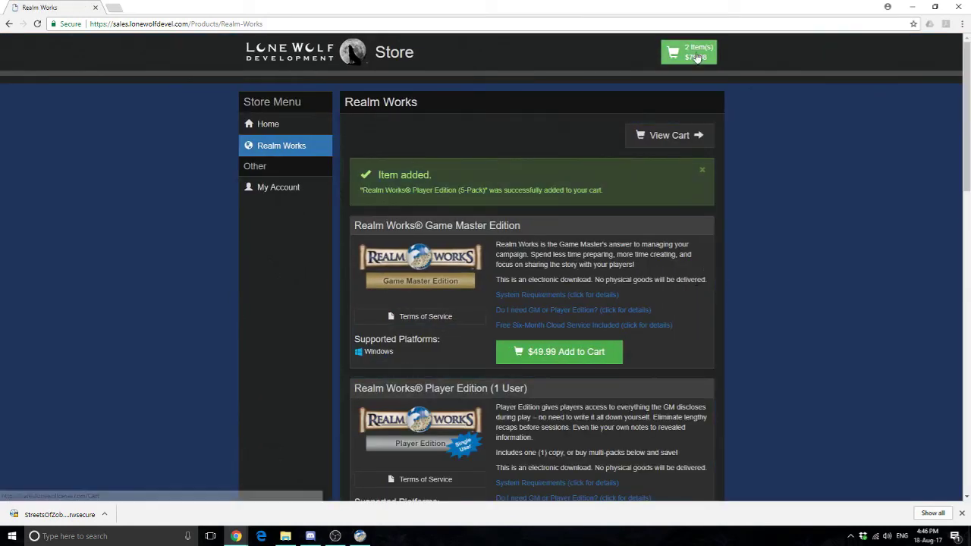
# Open the cart and convert its total from US dollars to Australia Dollars (AUD) with the linked currency converter
pyautogui.click(695, 62)
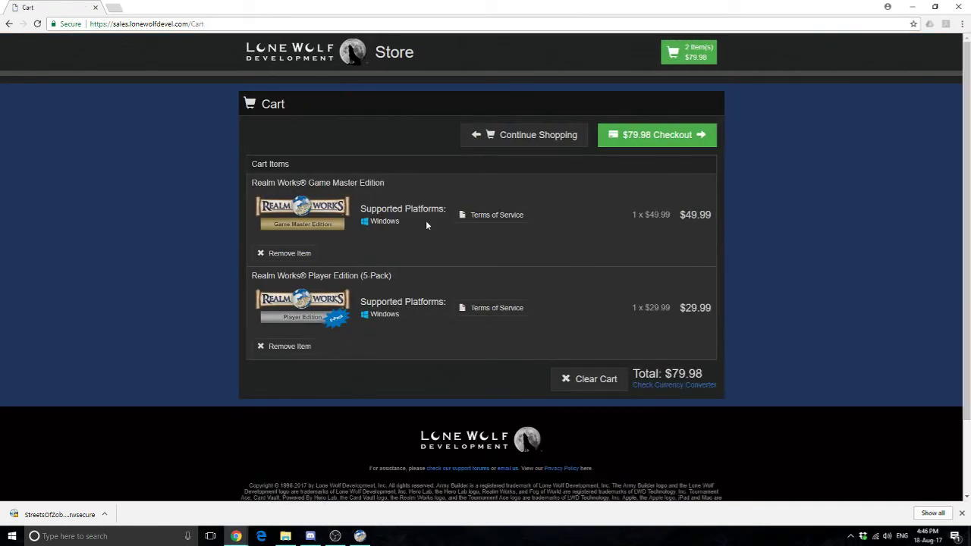
pyautogui.click(672, 394)
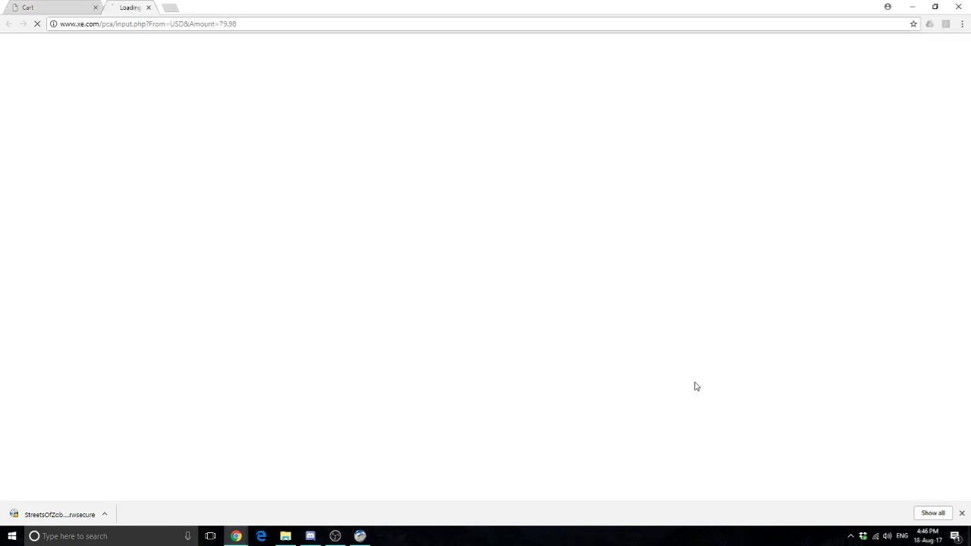
pyautogui.click(53, 8)
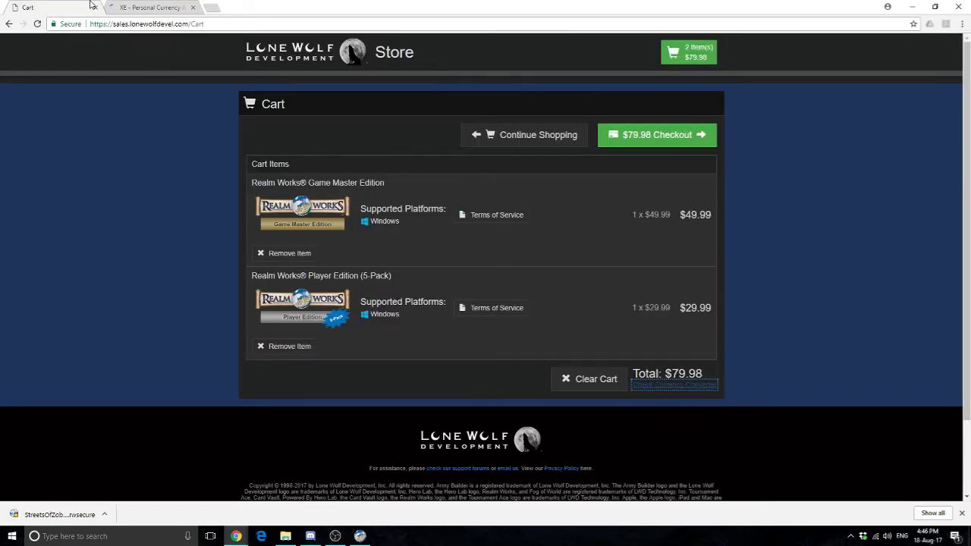
pyautogui.click(152, 8)
pyautogui.click(516, 120)
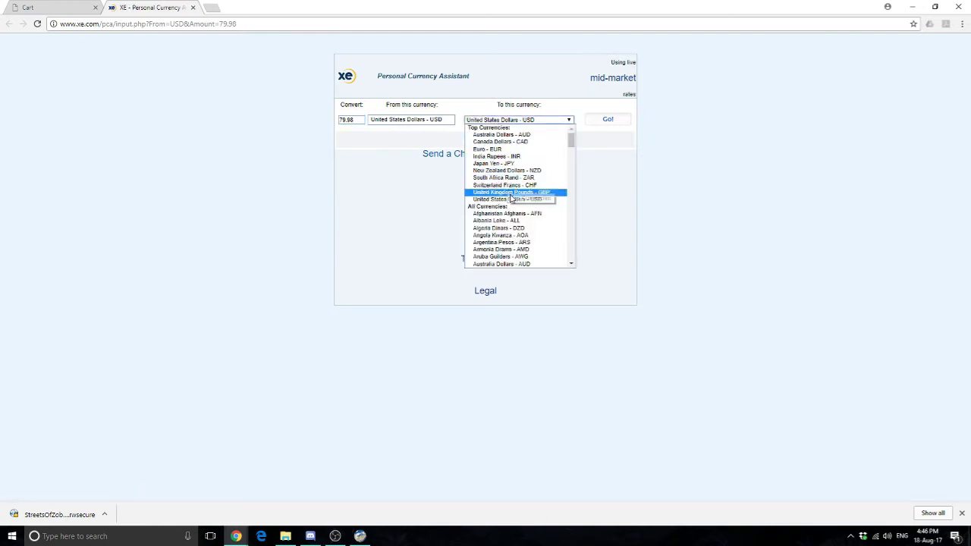
pyautogui.click(503, 137)
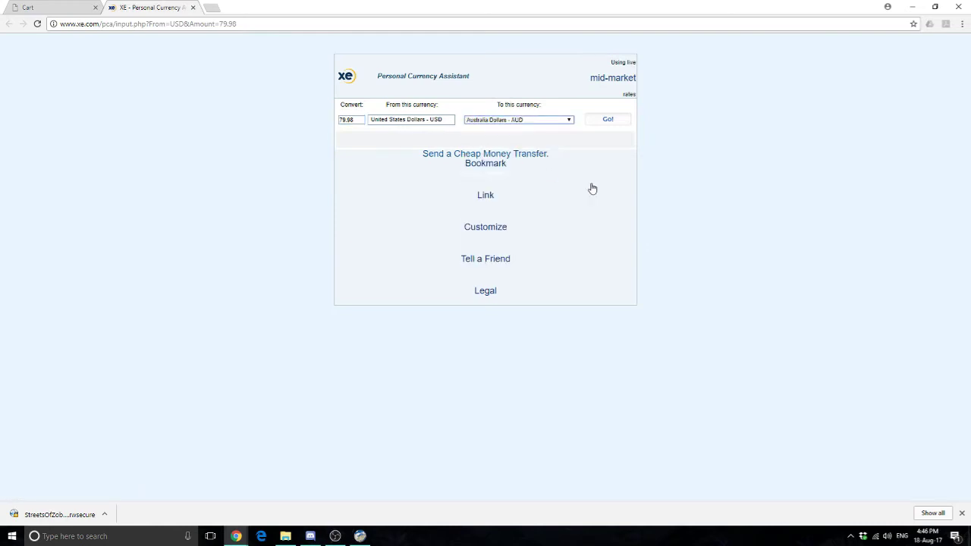
pyautogui.click(607, 120)
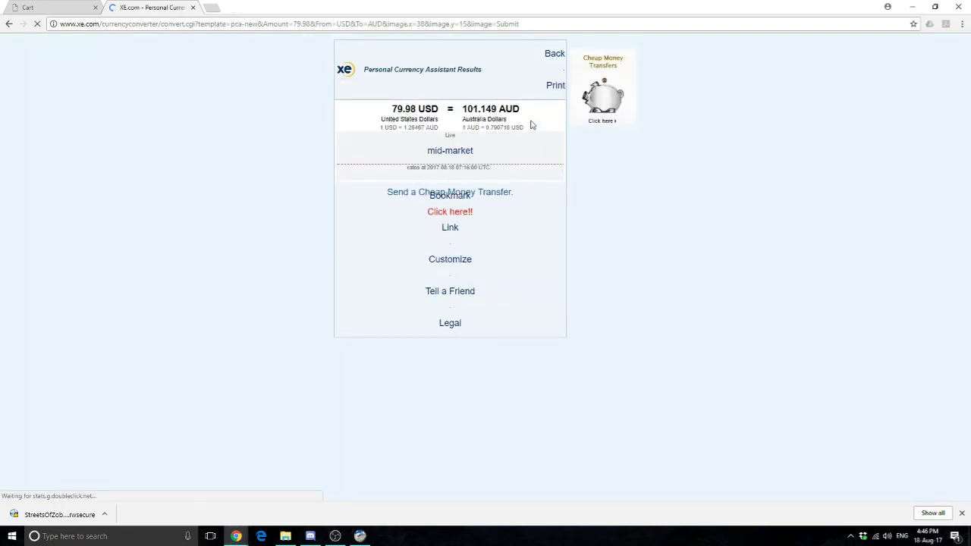
pyautogui.moveTo(522, 110); pyautogui.dragTo(459, 109)
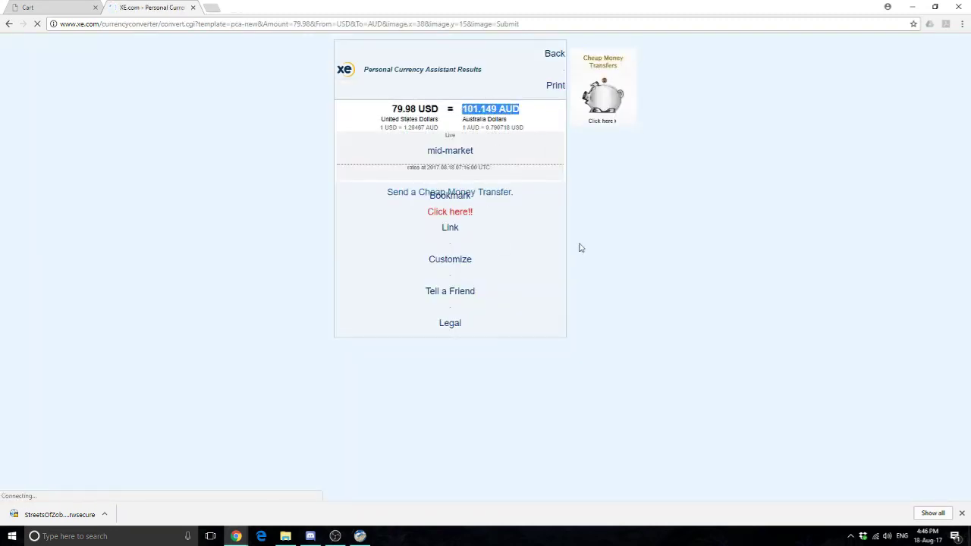
# Return to the cart and proceed to the checkout's payment page
pyautogui.hotkey('ctrl', 'Tab')
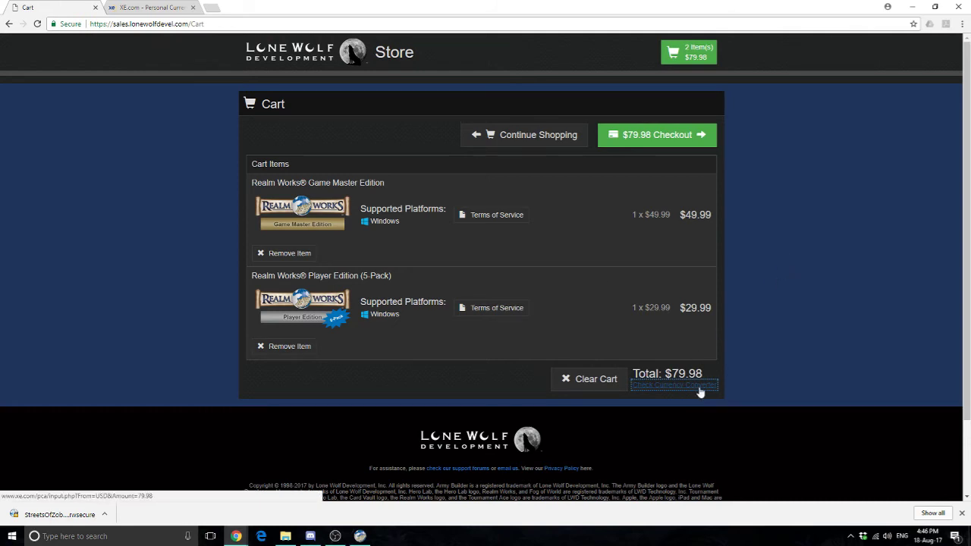
pyautogui.click(679, 138)
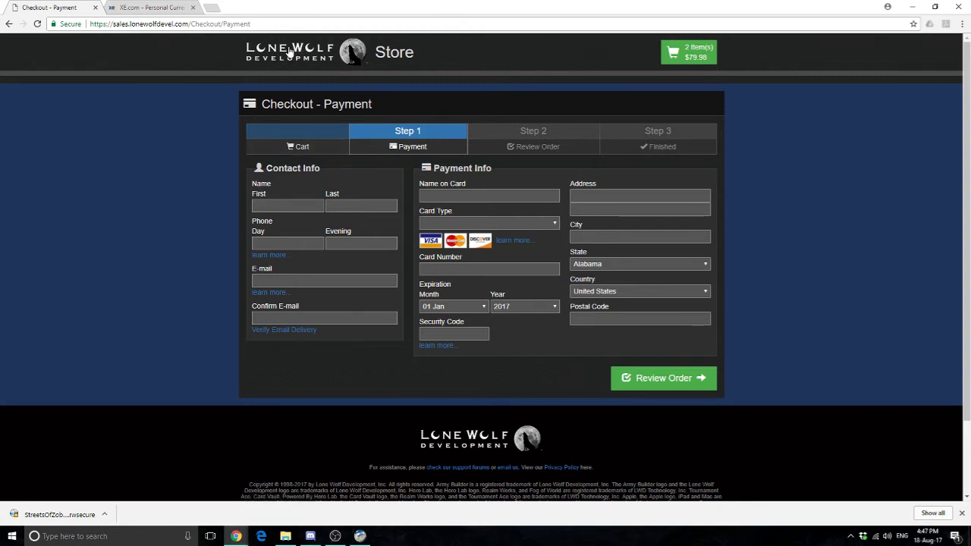
# Go back to the store home and open the account downloads, logging in with the prefilled credentials
pyautogui.click(290, 54)
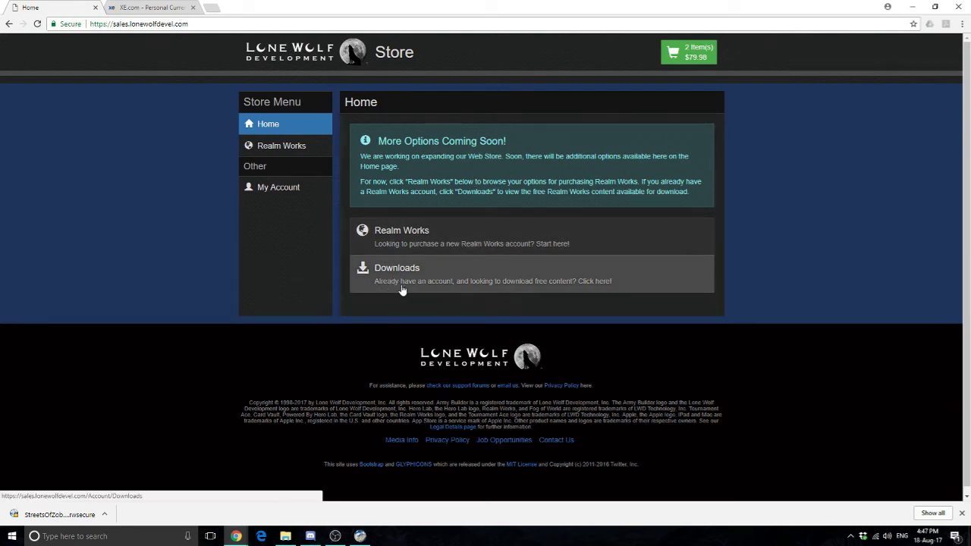
pyautogui.click(449, 278)
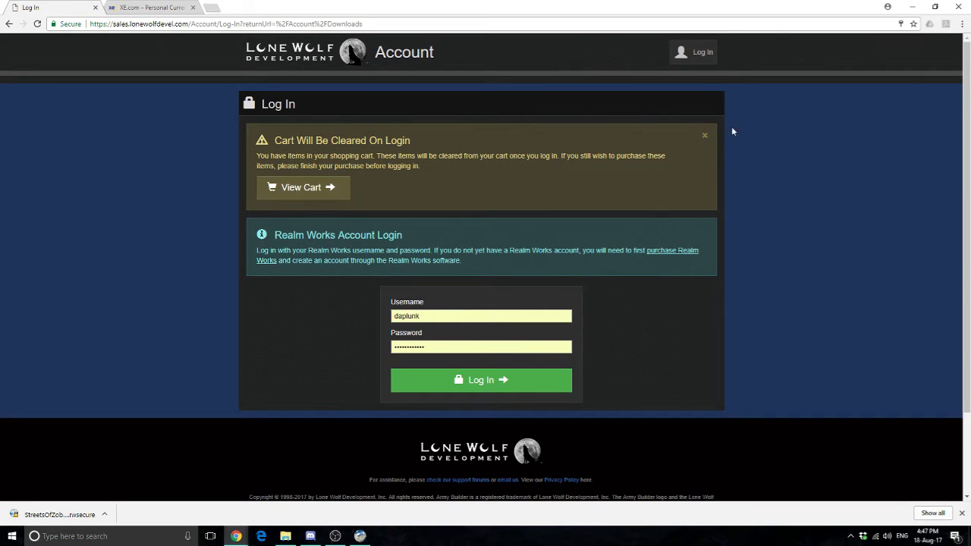
pyautogui.click(706, 138)
pyautogui.click(467, 286)
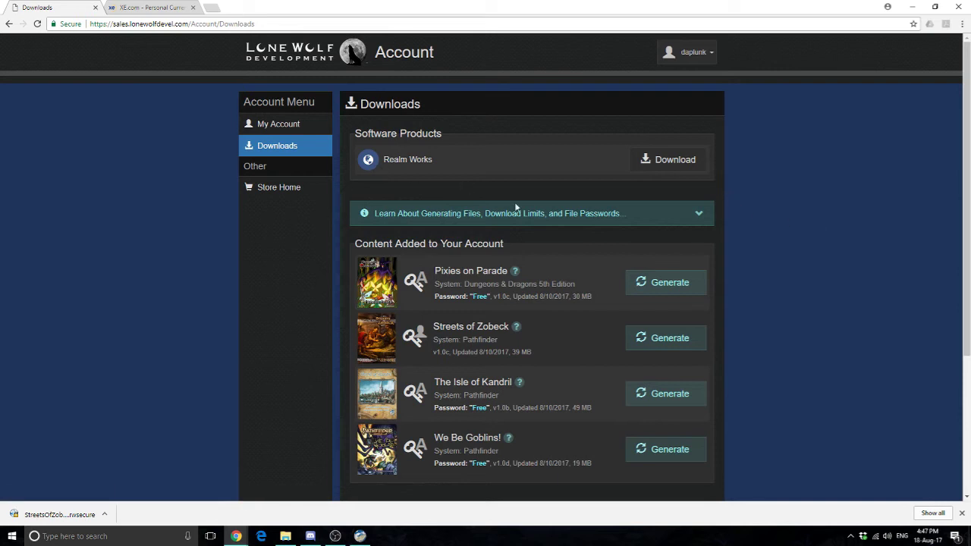
# Expand the information about generating files, download limits and file passwords and read through it
pyautogui.scroll(-3, 598, 265)
pyautogui.scroll(3, 599, 265)
pyautogui.click(454, 221)
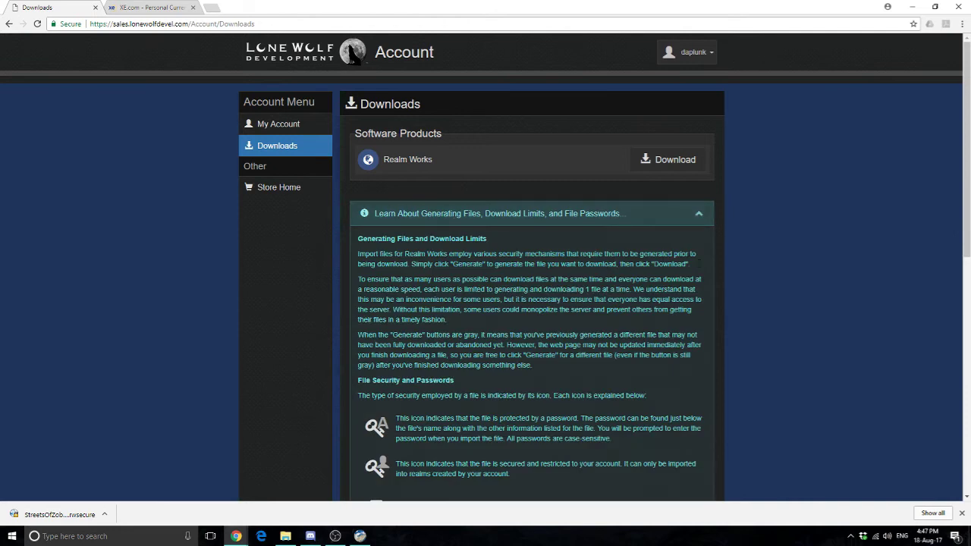
pyautogui.scroll(-2, 798, 293)
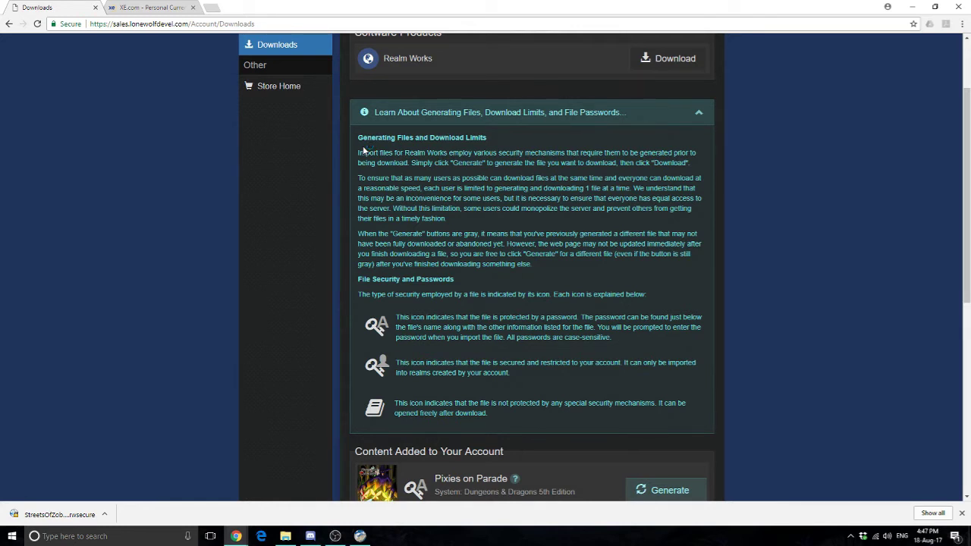
pyautogui.scroll(-3, 521, 263)
pyautogui.scroll(1, 521, 263)
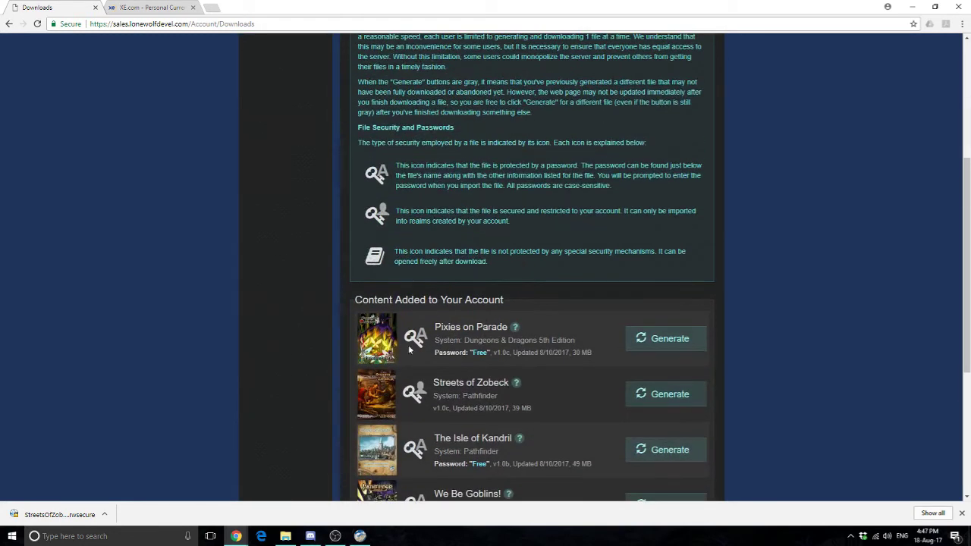
# Examine the explanations of the password-protected and account-restricted file icons, and the password listed for Pixies on Parade
pyautogui.moveTo(395, 166); pyautogui.dragTo(619, 192)
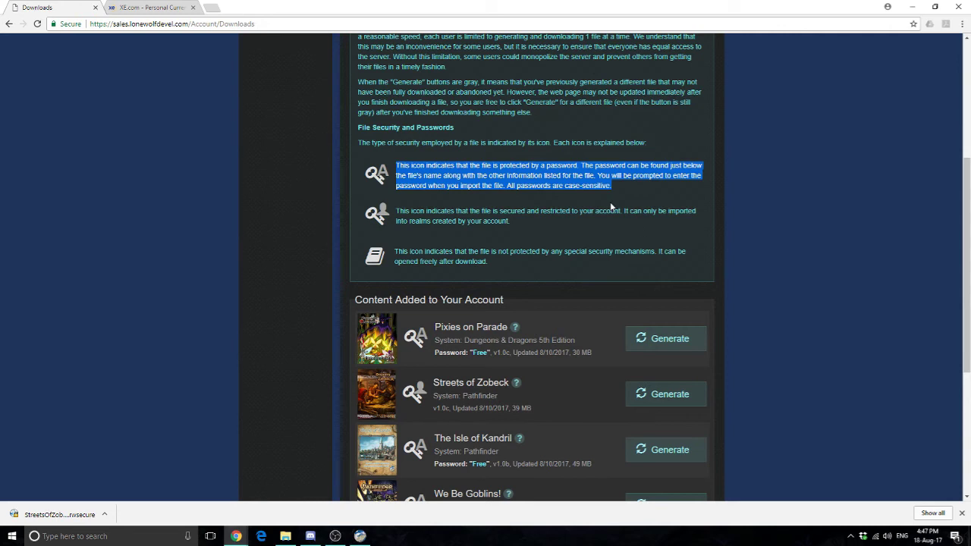
pyautogui.scroll(1, 562, 435)
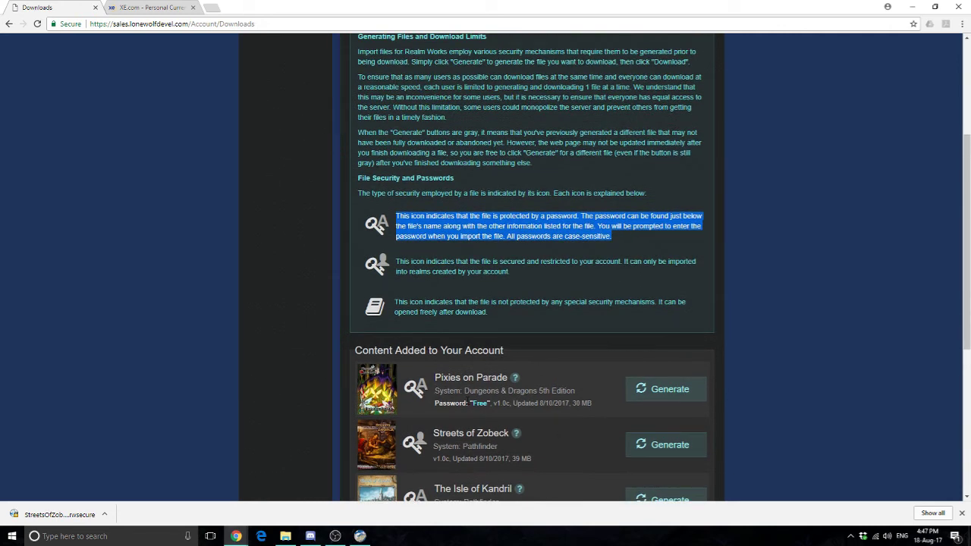
pyautogui.moveTo(495, 404); pyautogui.dragTo(438, 404)
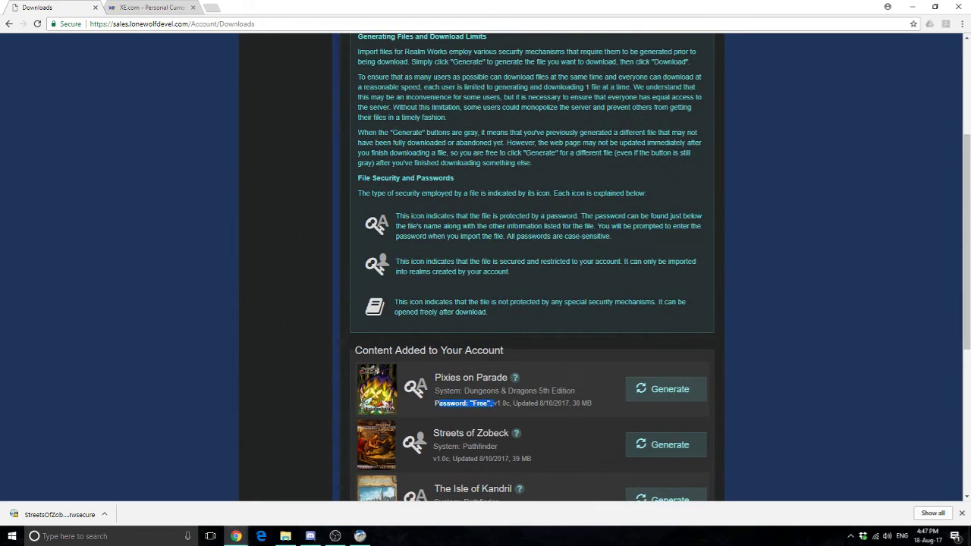
pyautogui.click(606, 396)
pyautogui.tripleClick(479, 403)
pyautogui.click(557, 355)
pyautogui.moveTo(529, 274); pyautogui.dragTo(390, 259)
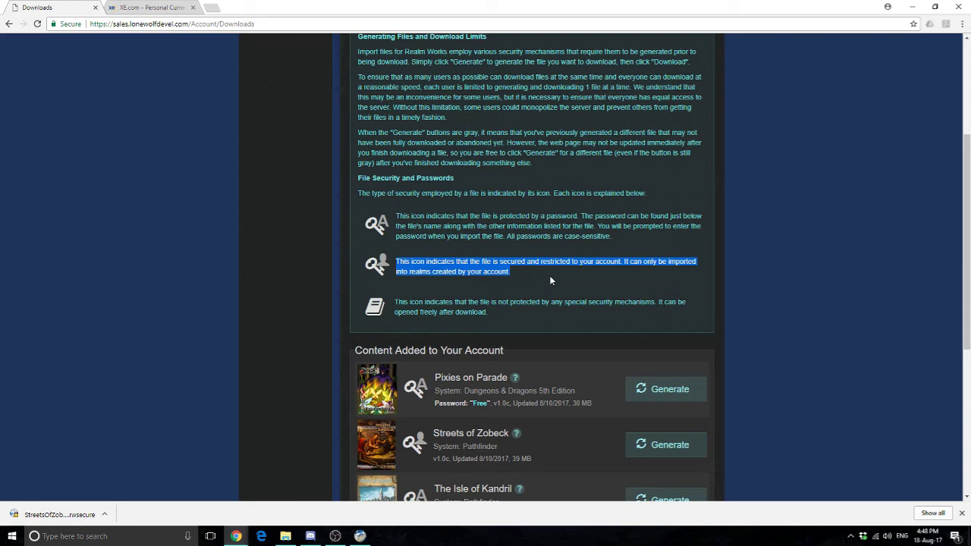
pyautogui.click(507, 293)
# Generate the Streets of Zobeck content file and download it
pyautogui.scroll(-3, 548, 316)
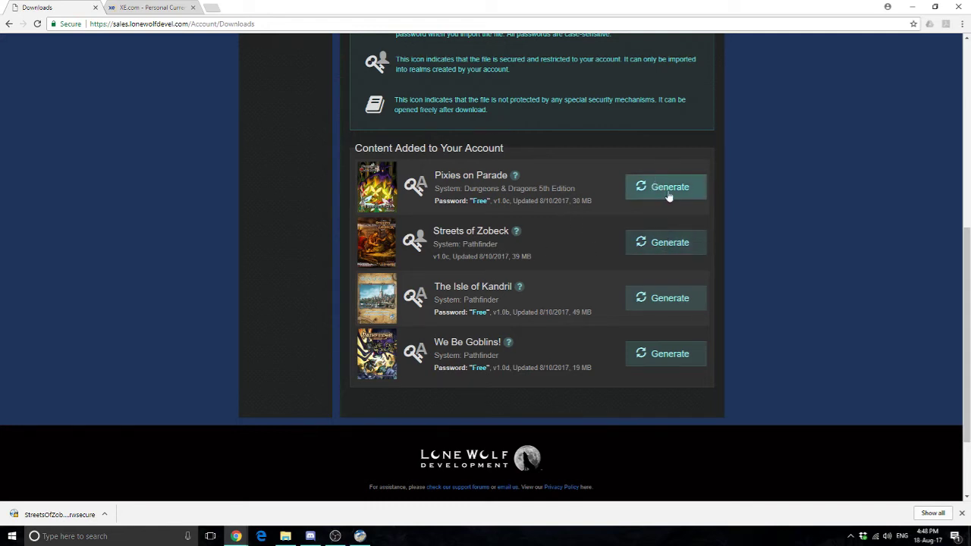
pyautogui.click(678, 247)
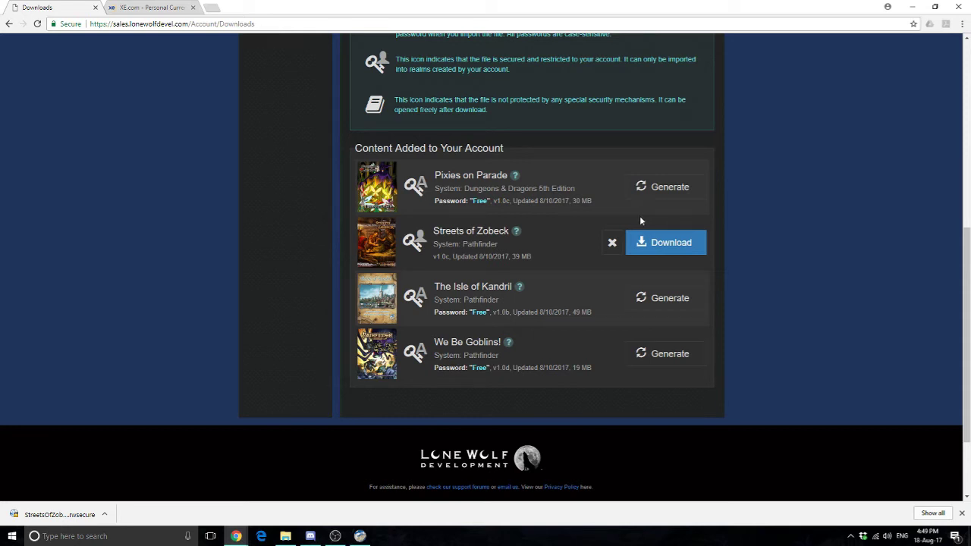
pyautogui.click(671, 241)
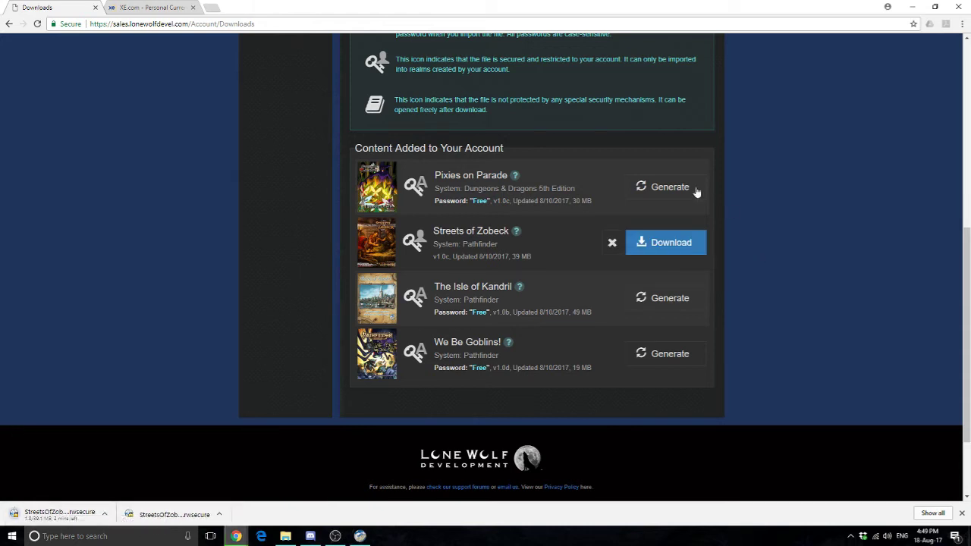
# Try to generate the Pixies on Parade file during the Streets of Zobeck download, and review the content list
pyautogui.click(657, 187)
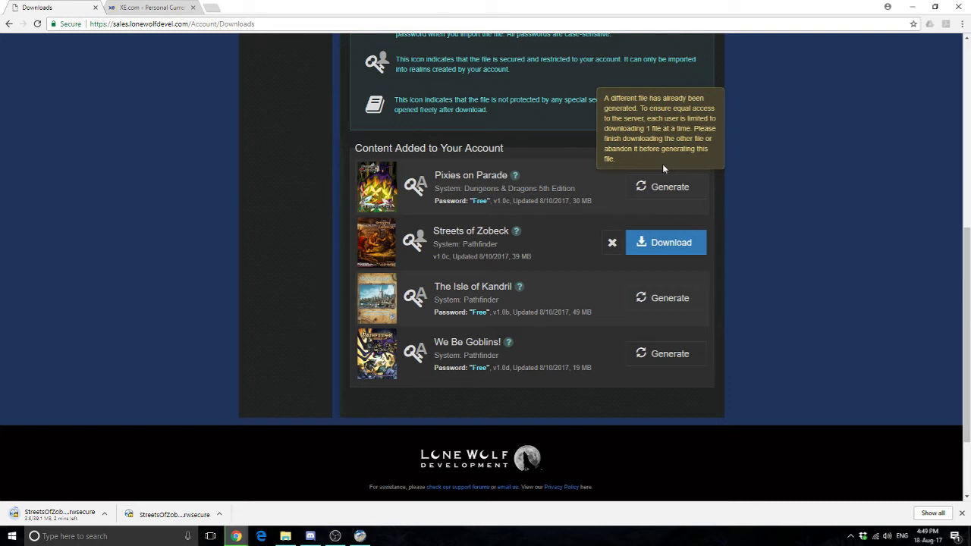
pyautogui.scroll(2, 563, 161)
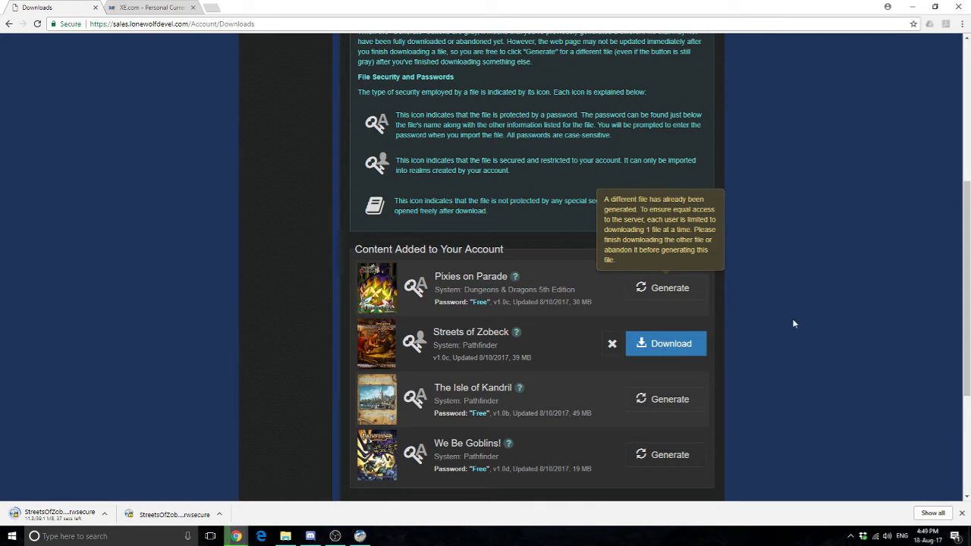
pyautogui.scroll(-1, 591, 291)
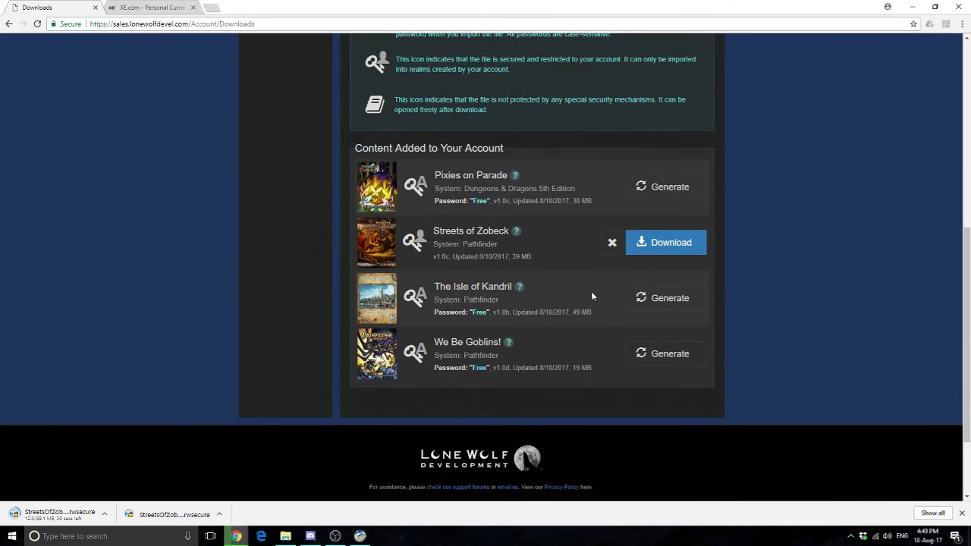
pyautogui.scroll(-1, 583, 290)
pyautogui.scroll(3, 585, 288)
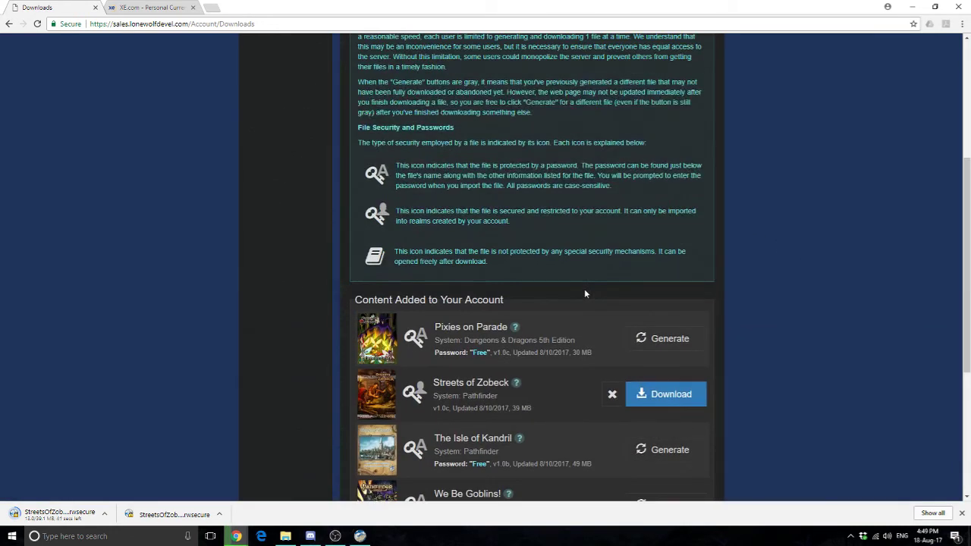
pyautogui.scroll(-3, 584, 289)
pyautogui.scroll(7, 587, 290)
pyautogui.scroll(-4, 735, 246)
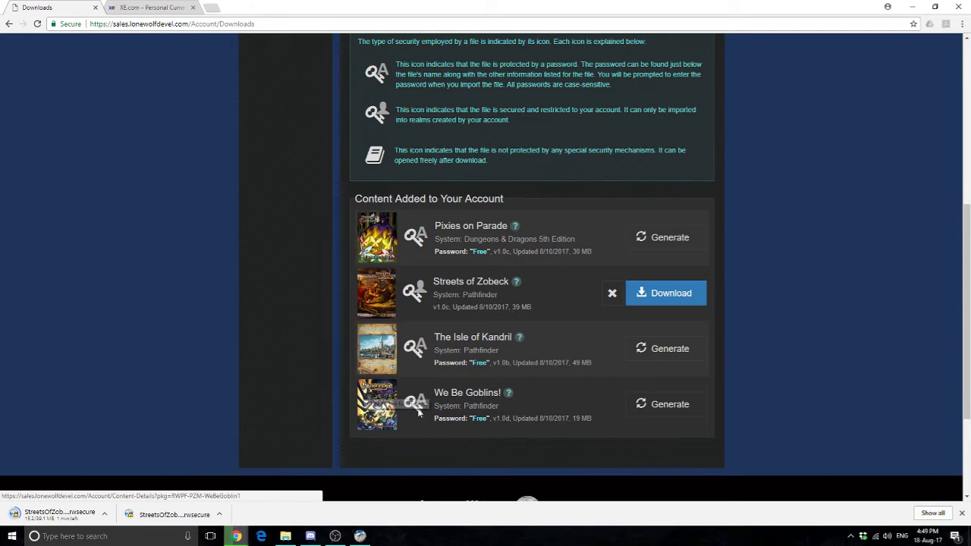
# Switch to Realm Works and browse the Streets of Zobeck GM synopses from The First Lab up to Everyone Lies
pyautogui.click(362, 536)
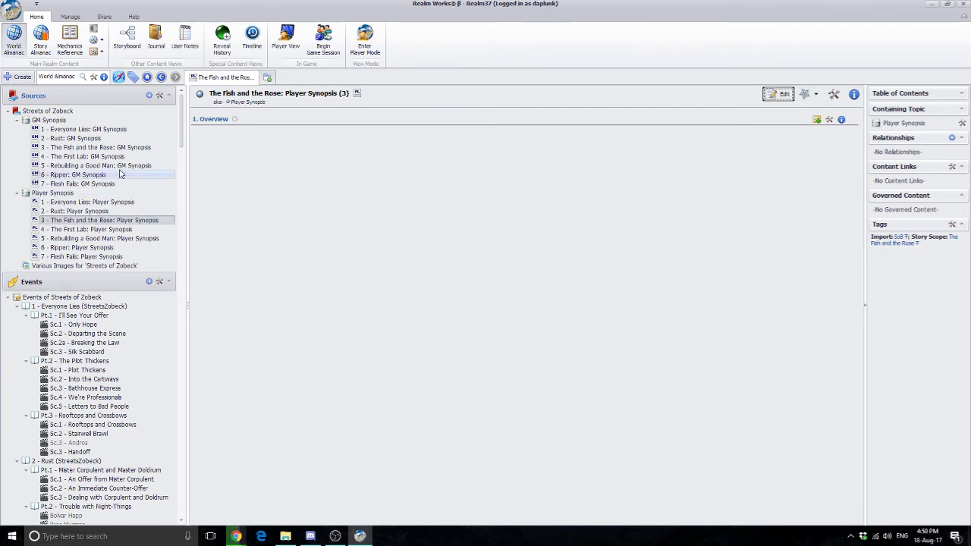
pyautogui.click(95, 157)
pyautogui.press('Up')
pyautogui.press('Up')
pyautogui.press('Up')
pyautogui.press('Up')
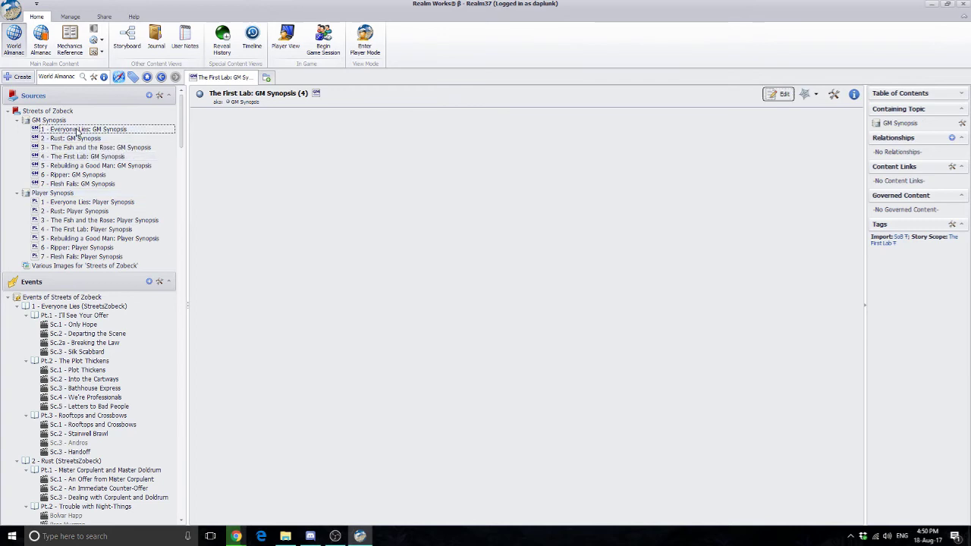
# Browse the remaining GM synopses, the player synopses and the Everyone Lies scenes down to Handoff in the Streets of Zobeck content
pyautogui.press('Up')
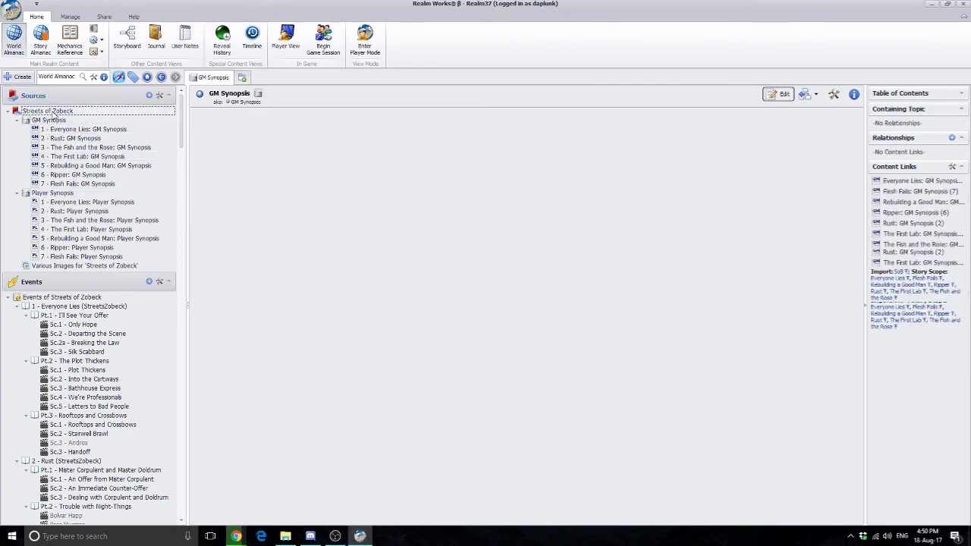
pyautogui.click(93, 165)
pyautogui.press('Down')
pyautogui.press('Down')
pyautogui.press('Down')
pyautogui.press('Down')
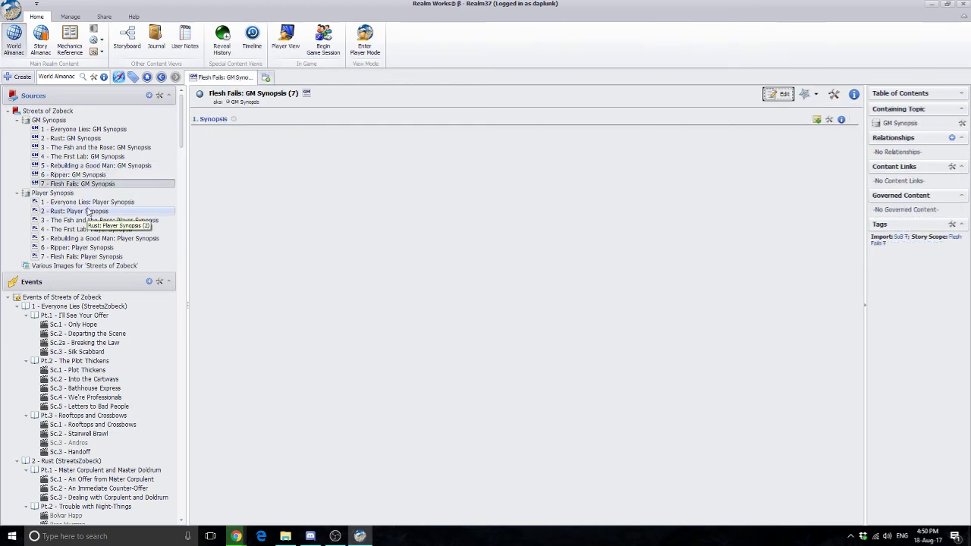
pyautogui.press('Down')
pyautogui.press('Down')
pyautogui.press('Down')
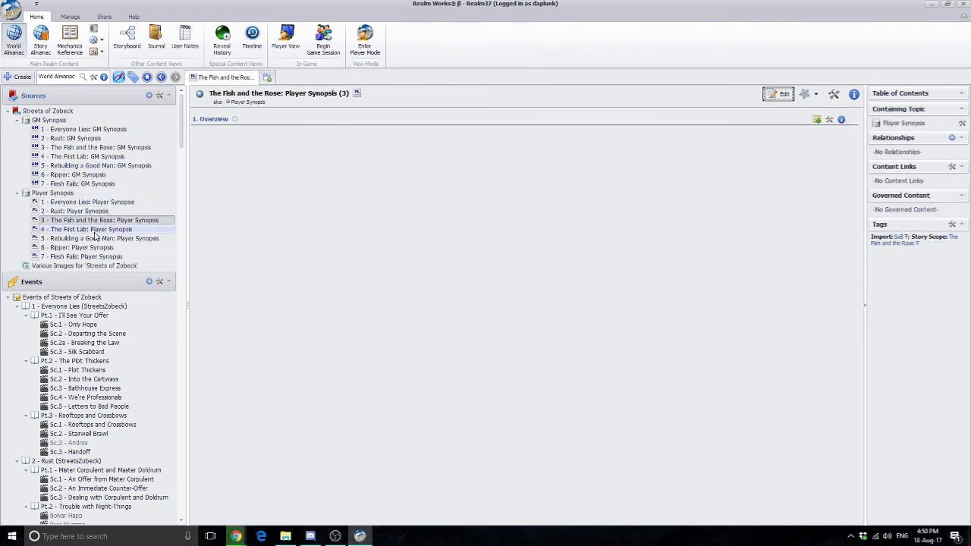
pyautogui.press('Down')
pyautogui.click(89, 405)
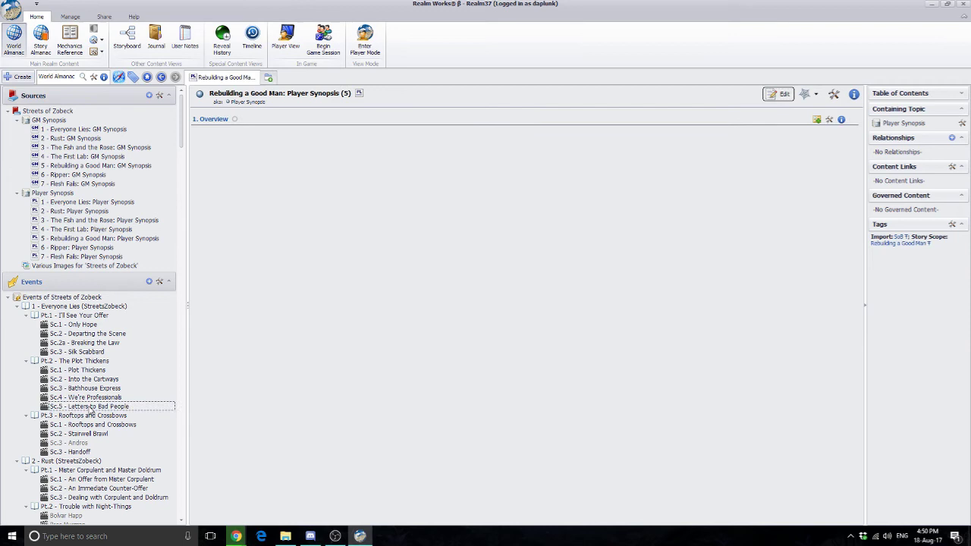
pyautogui.click(70, 452)
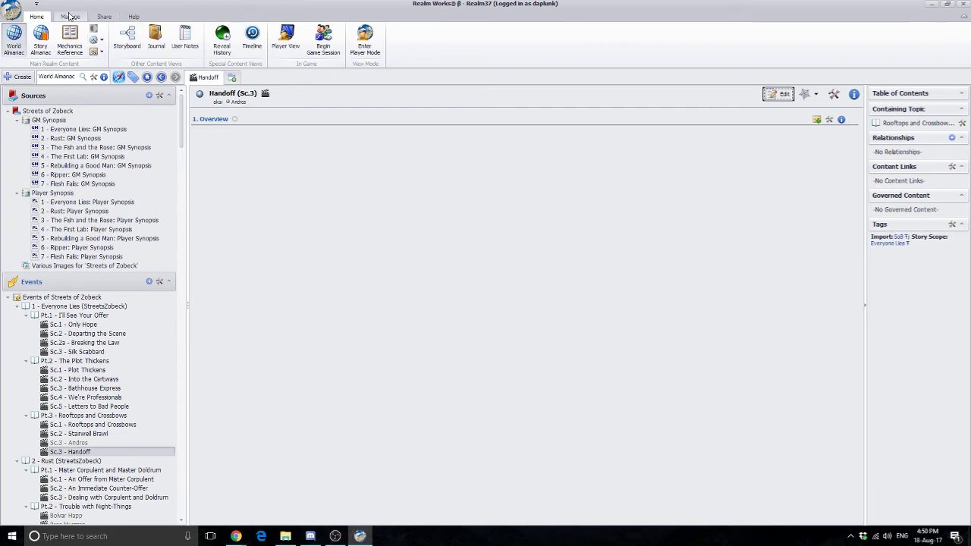
# Import the StreetsOfZobeck.1.0c.rwsecure content file from the Downloads folder into the realm
pyautogui.click(104, 17)
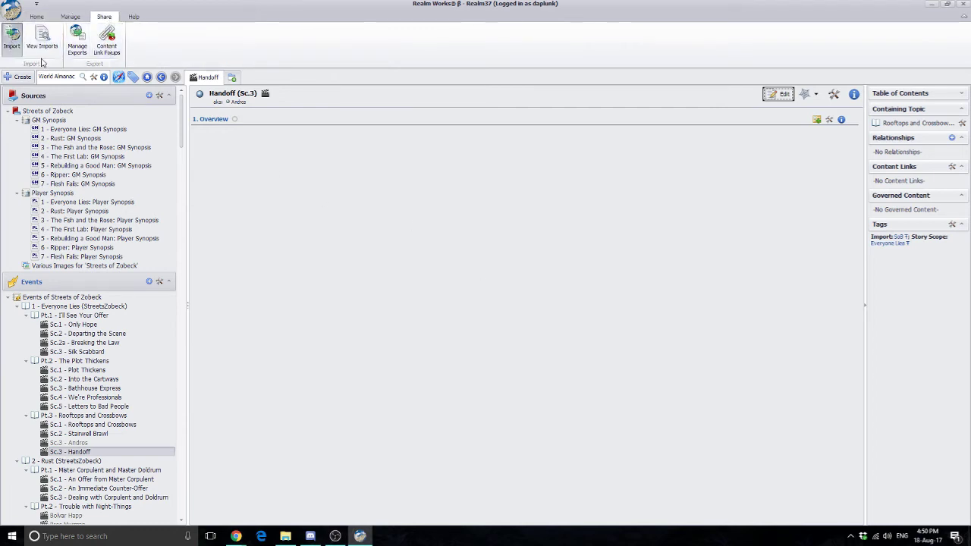
pyautogui.click(12, 38)
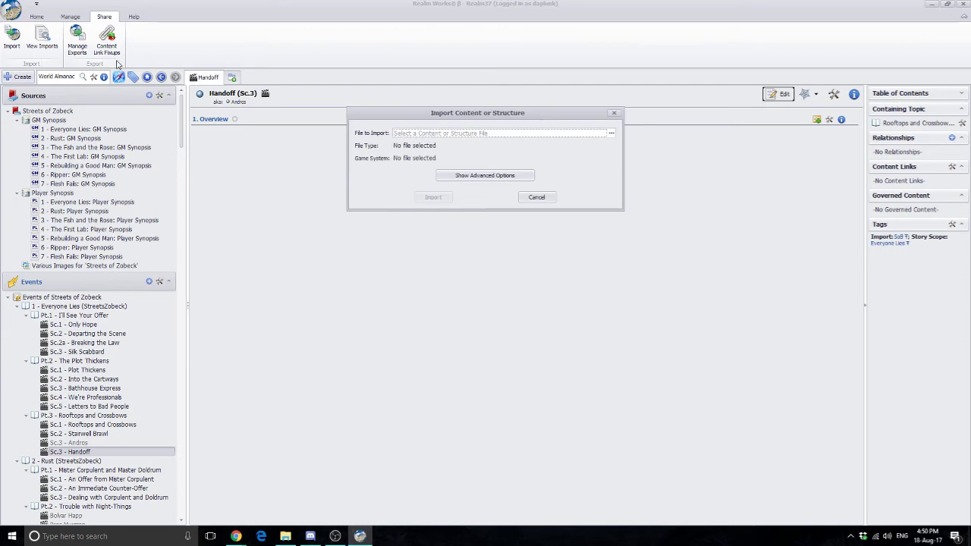
pyautogui.click(612, 132)
pyautogui.scroll(10, 402, 227)
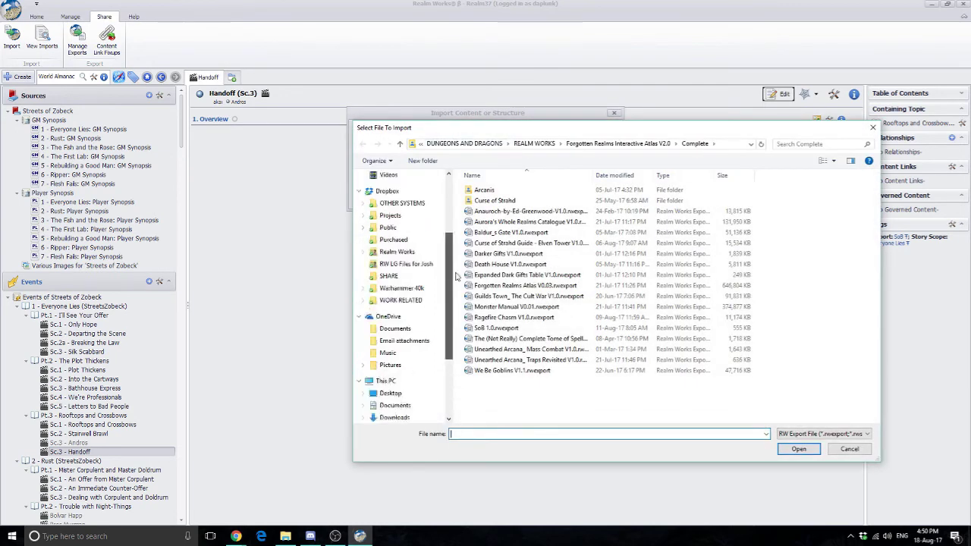
pyautogui.click(396, 207)
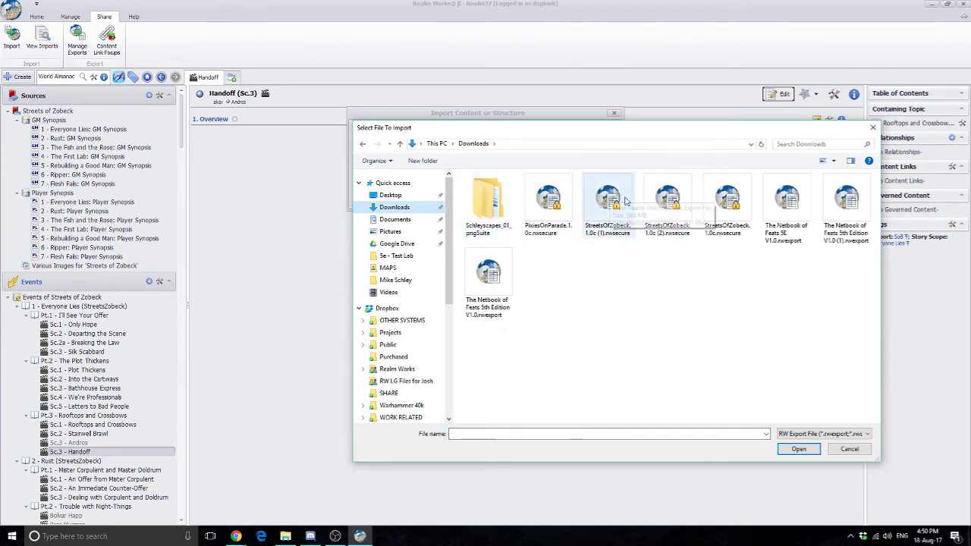
pyautogui.doubleClick(731, 206)
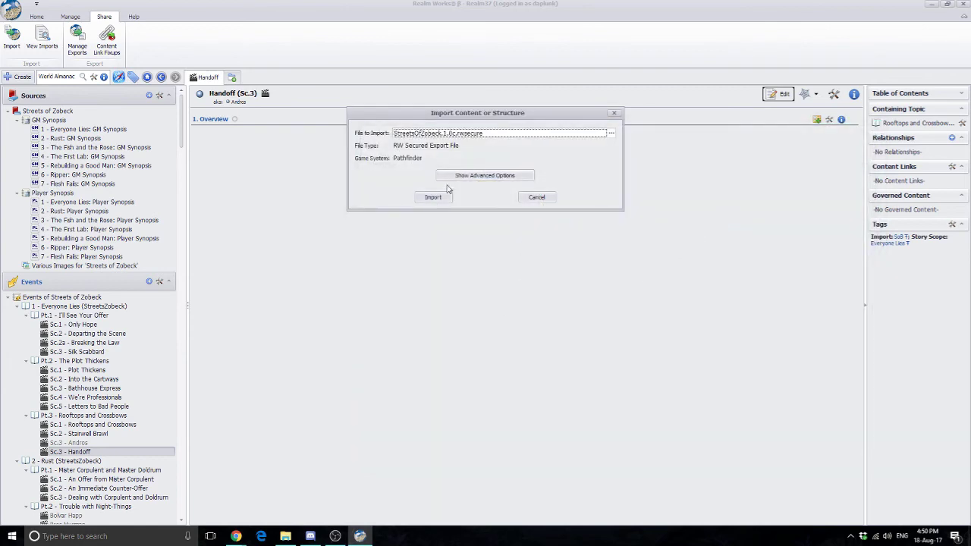
pyautogui.click(441, 198)
pyautogui.click(446, 212)
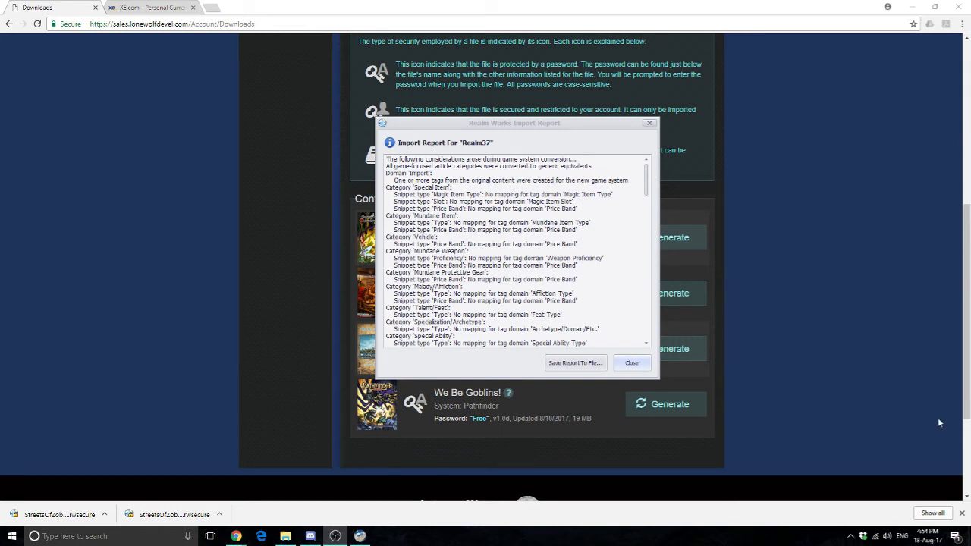
# Examine the import report's game system conversion notes and unretained tags for Streets of Zobeck, and close the report
pyautogui.scroll(-10, 507, 206)
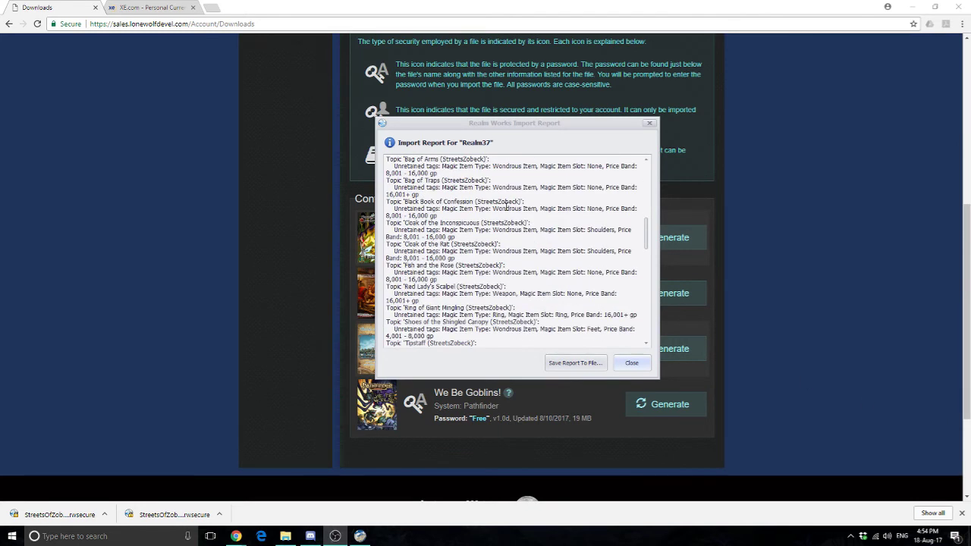
pyautogui.scroll(10, 507, 225)
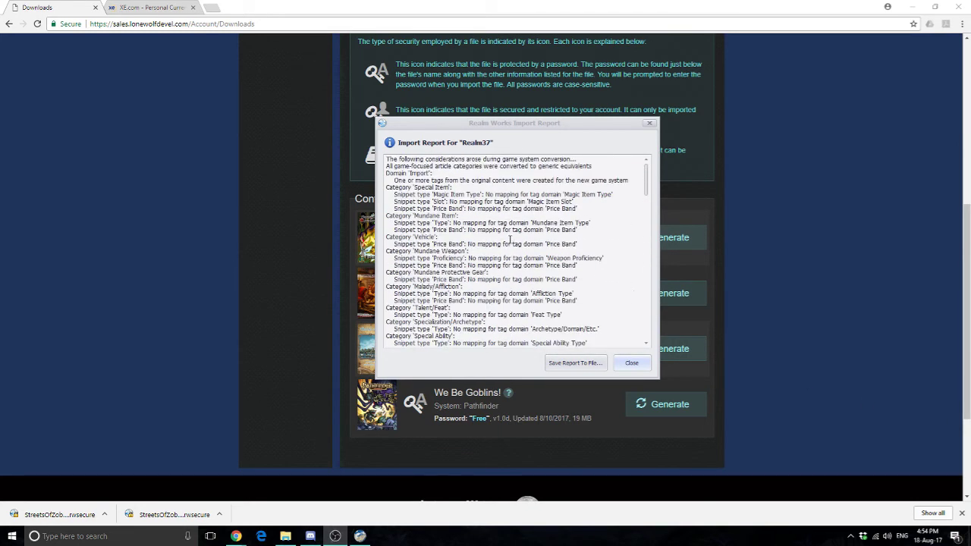
pyautogui.moveTo(437, 173); pyautogui.dragTo(386, 159)
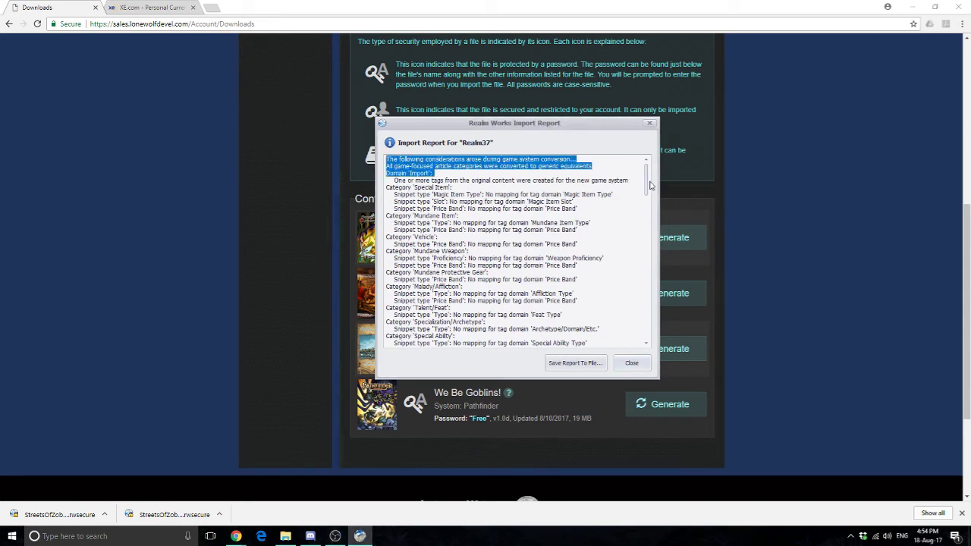
pyautogui.click(541, 166)
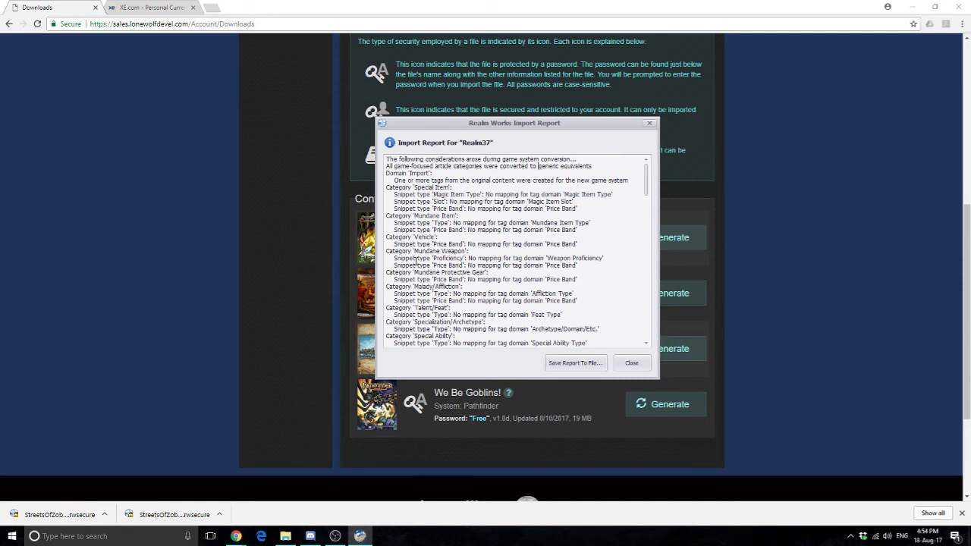
pyautogui.scroll(-15, 416, 260)
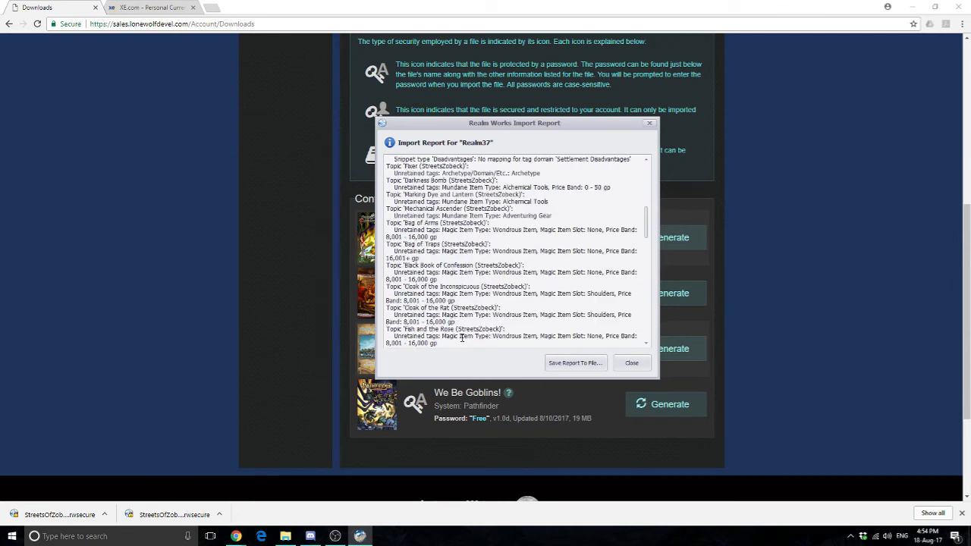
pyautogui.scroll(7, 462, 337)
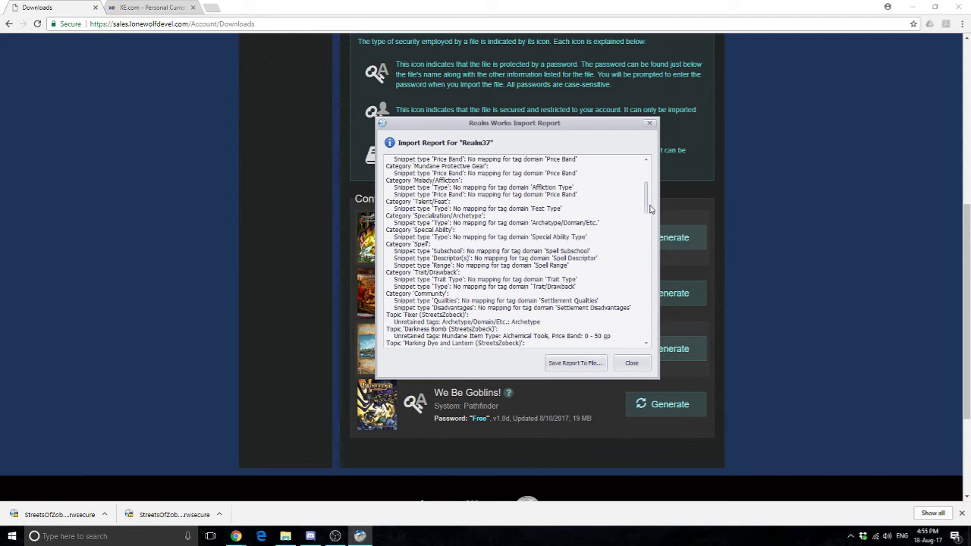
pyautogui.moveTo(643, 199); pyautogui.dragTo(656, 363)
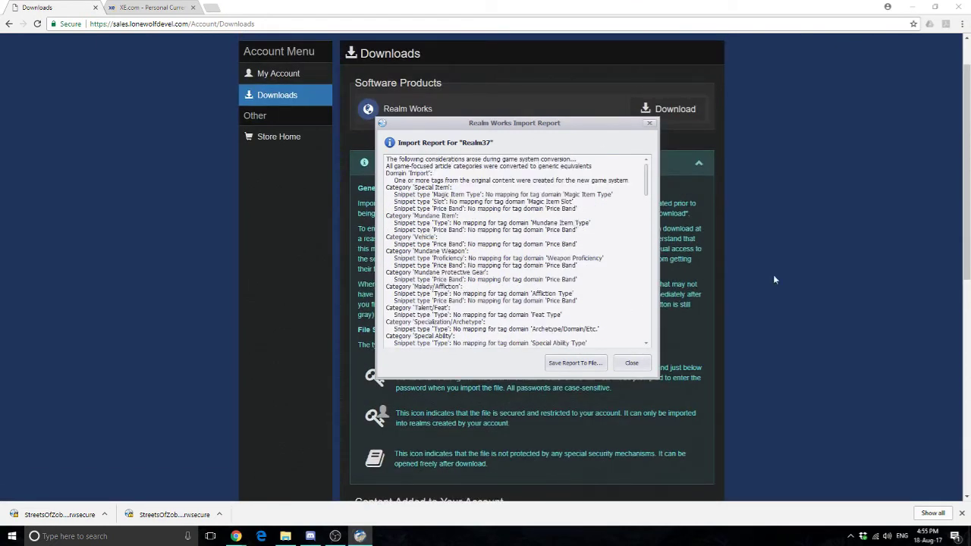
pyautogui.scroll(-5, 770, 267)
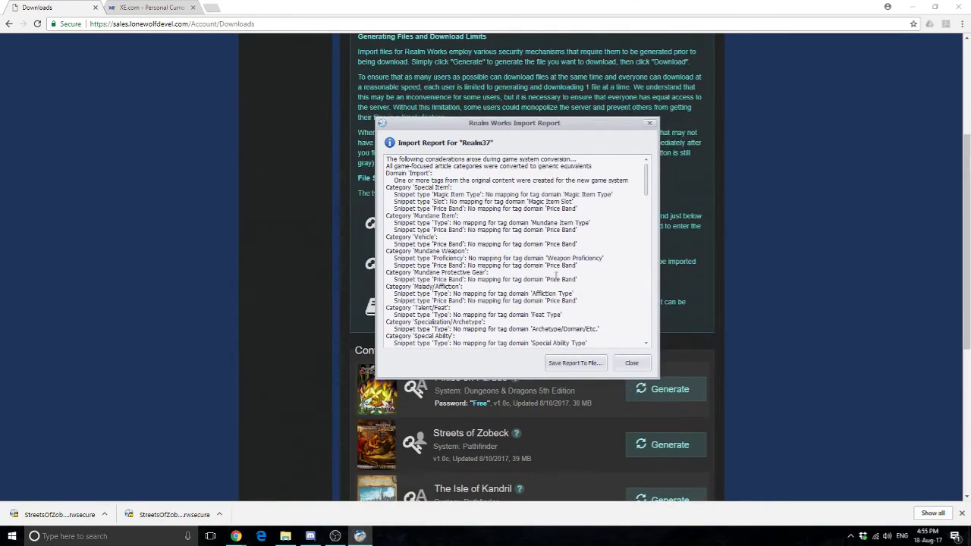
pyautogui.click(631, 363)
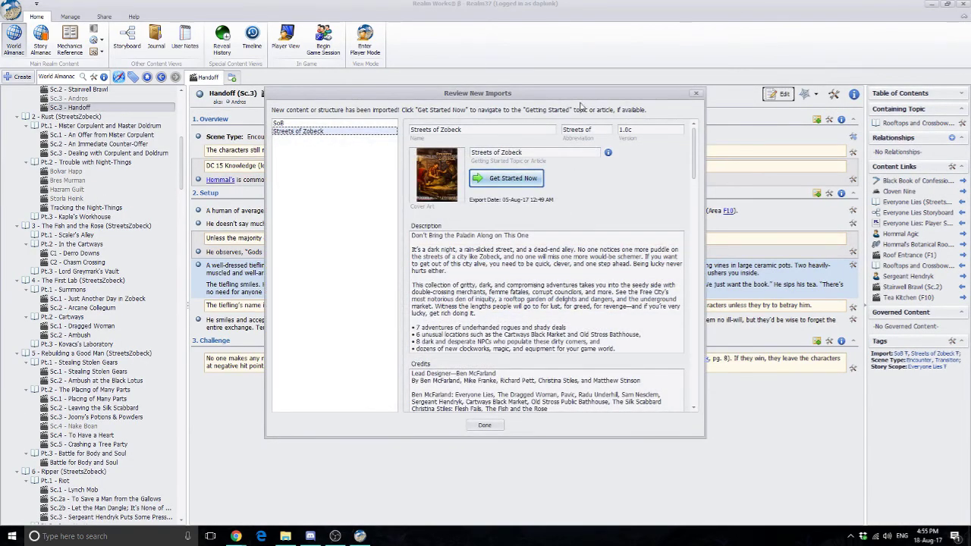
# Open the Streets of Zobeck getting started topic and browse its GM synopses, player synopses and The Plot Thickens scenes
pyautogui.click(524, 181)
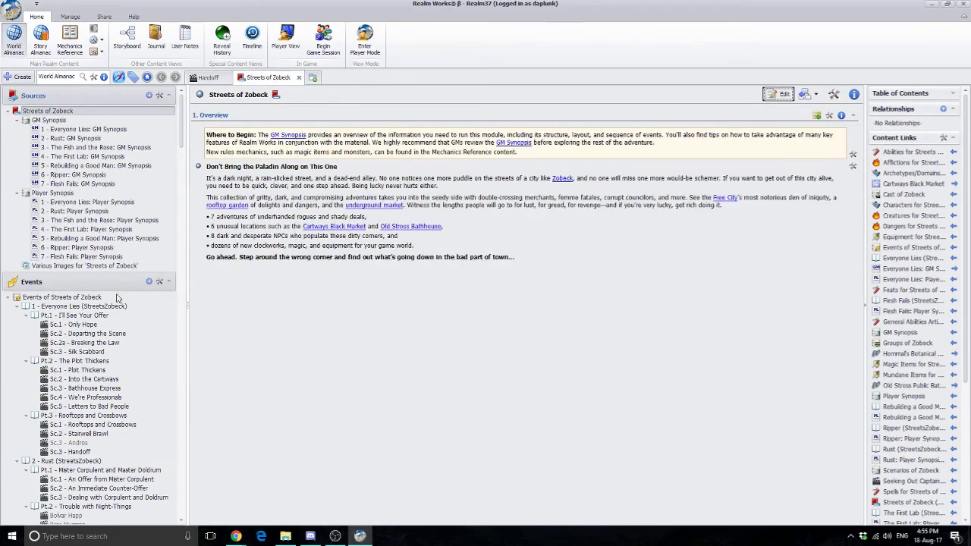
pyautogui.click(67, 131)
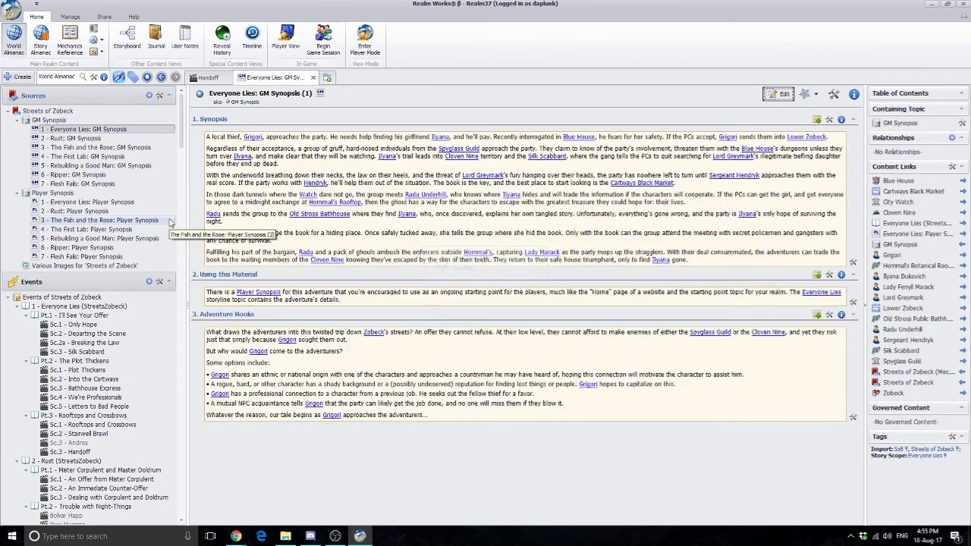
pyautogui.click(67, 165)
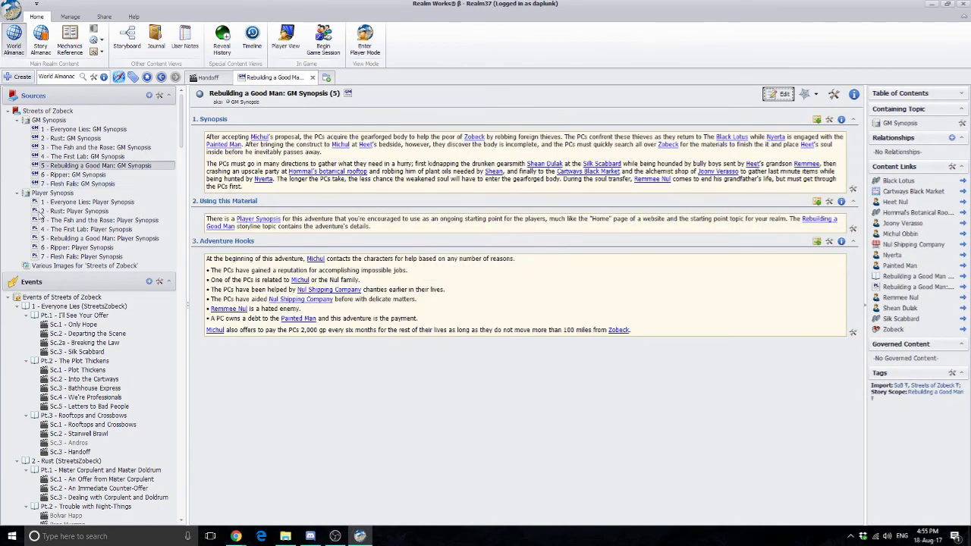
pyautogui.click(95, 220)
pyautogui.click(97, 253)
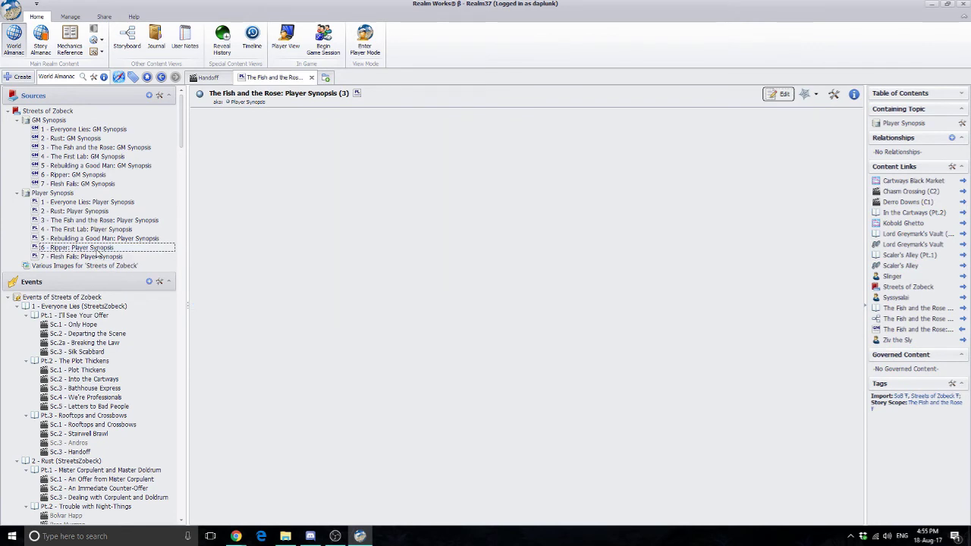
pyautogui.click(91, 379)
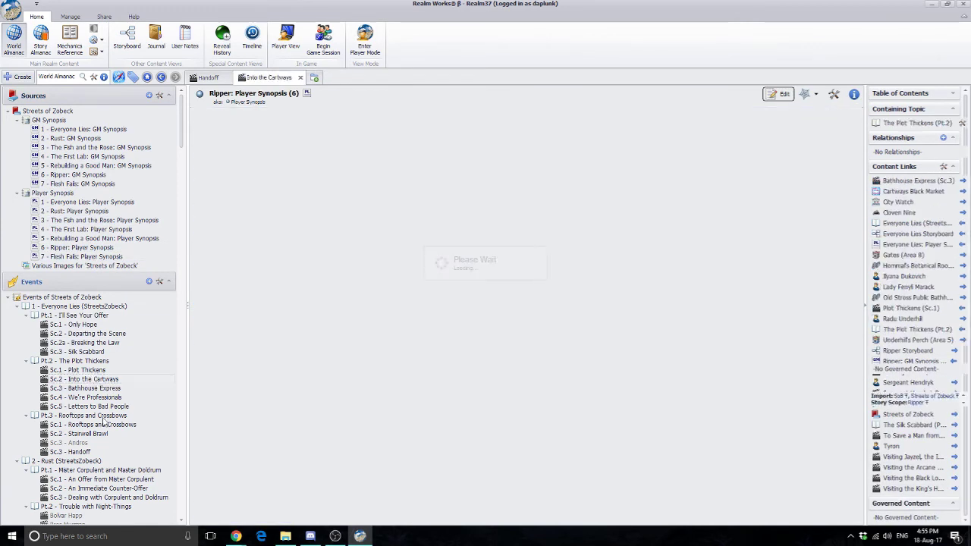
pyautogui.click(99, 398)
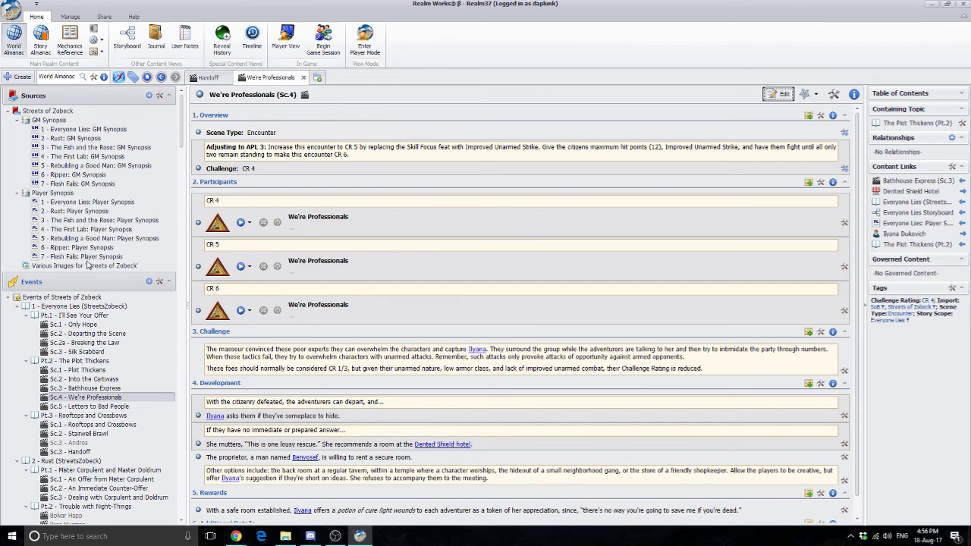
# In the Only Hope scene, add a Picture (Simple) snippet above the "Sense Motive <15" snippet and paste the clipboard image into it
pyautogui.click(83, 316)
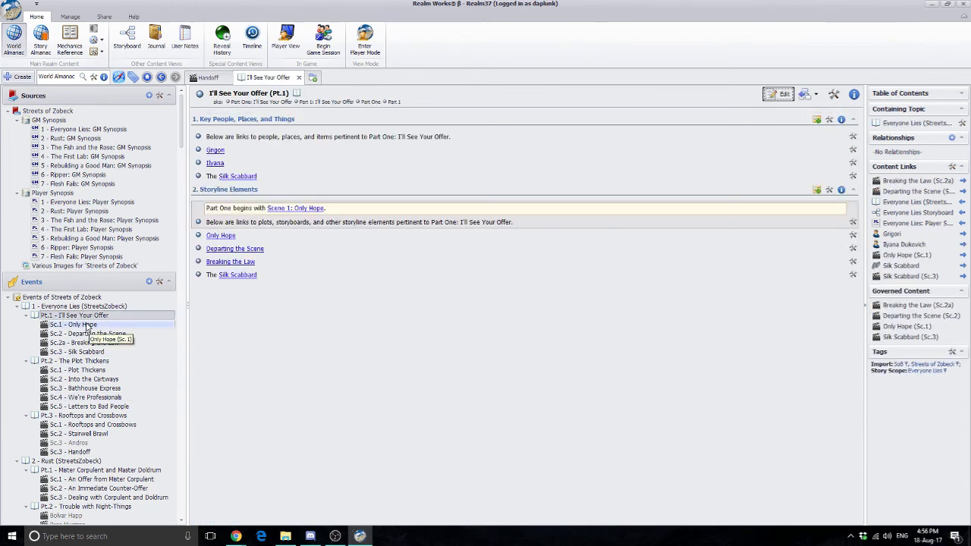
pyautogui.click(80, 325)
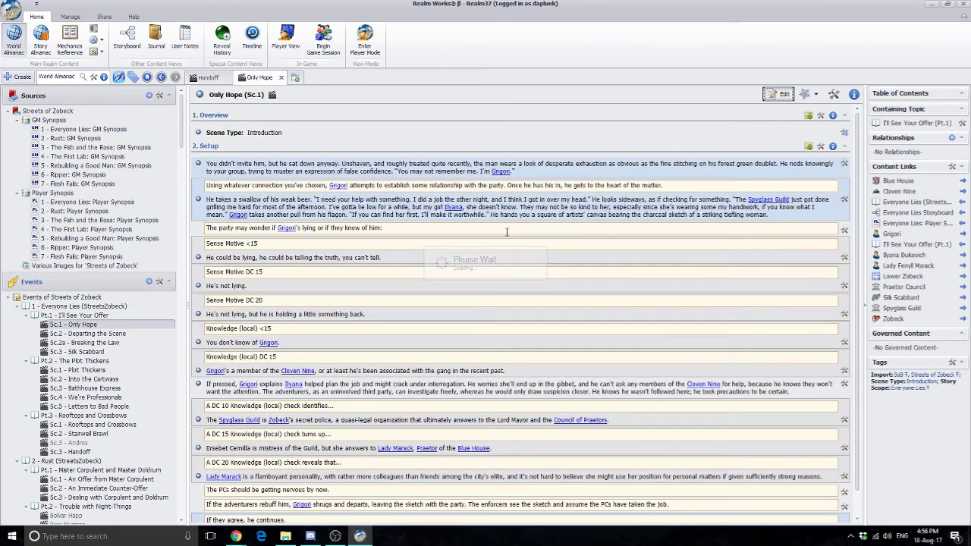
pyautogui.click(845, 258)
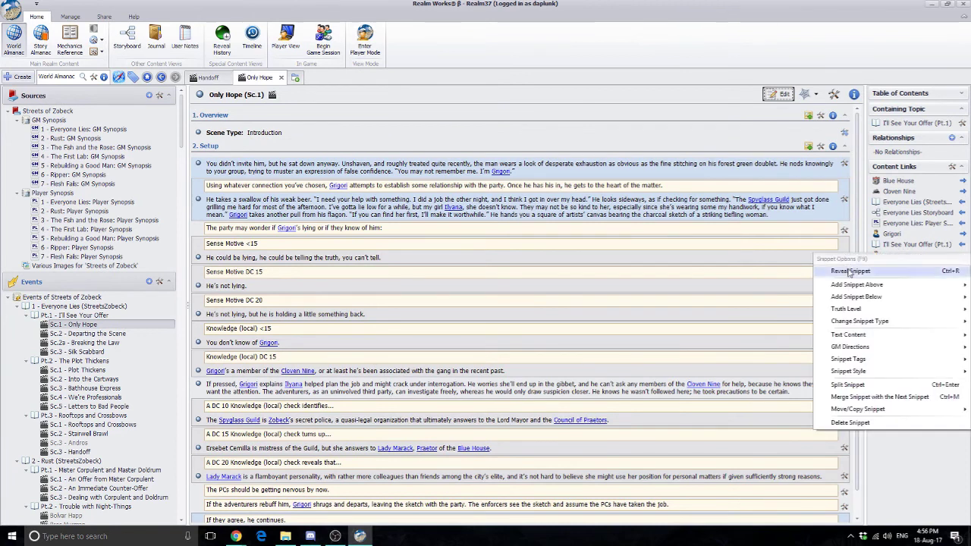
pyautogui.click(434, 257)
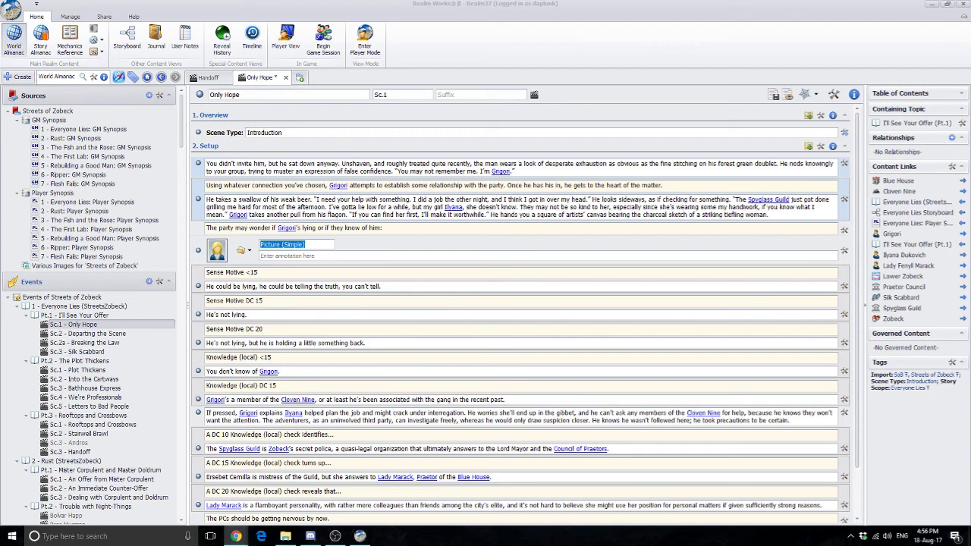
pyautogui.click(242, 252)
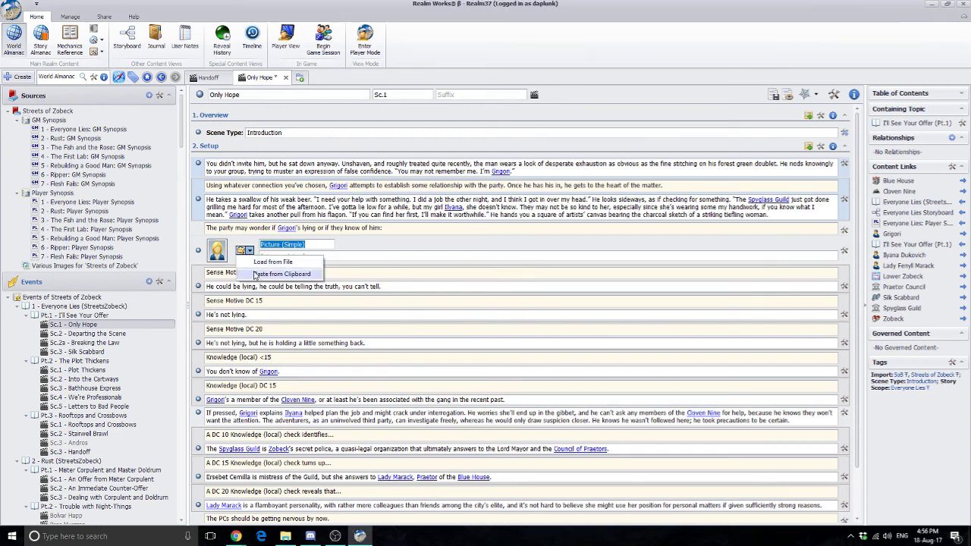
pyautogui.click(303, 275)
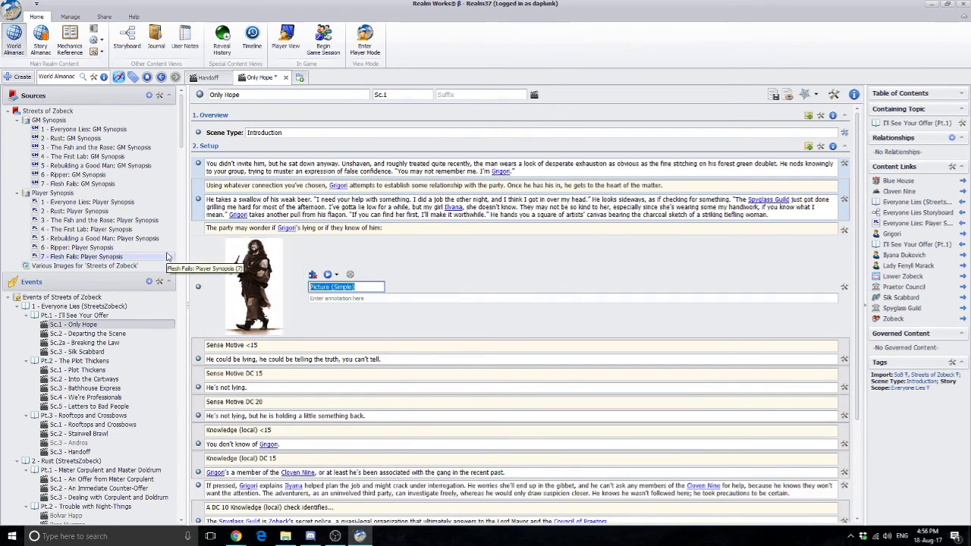
# Name the picture "Thief (Pic)" and save the topic, linking all instances of "the party" to The Party (Sc.2), and leave editing
pyautogui.write('Thief (')
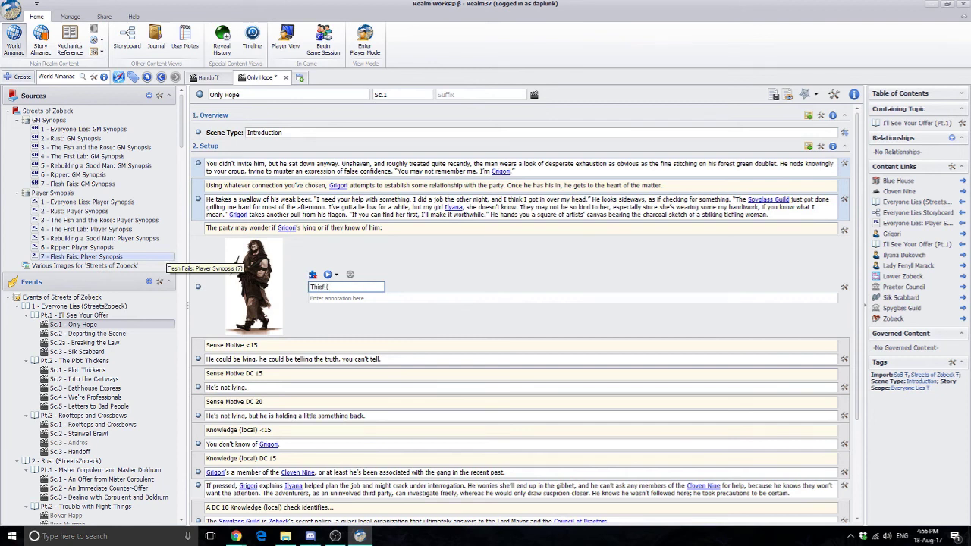
pyautogui.write('Pic)')
pyautogui.click(774, 94)
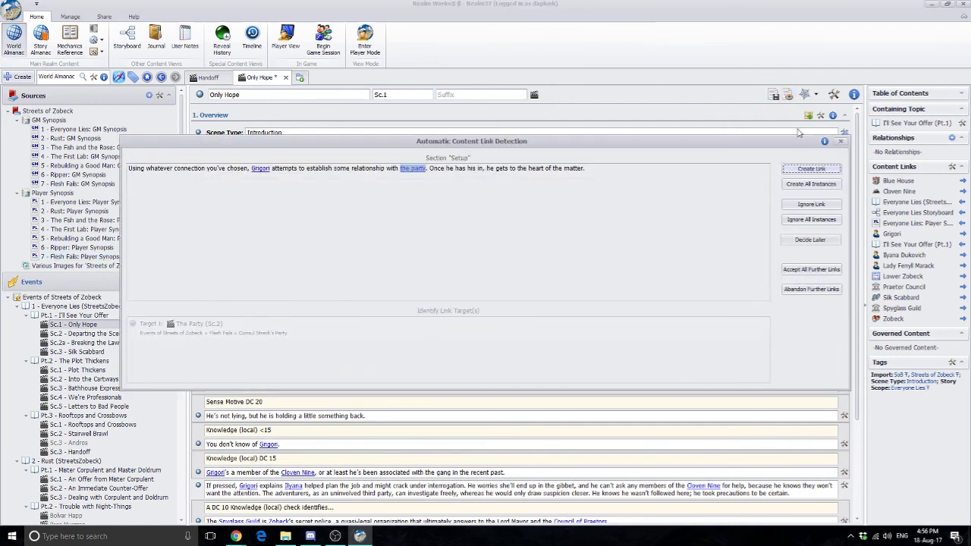
pyautogui.click(811, 185)
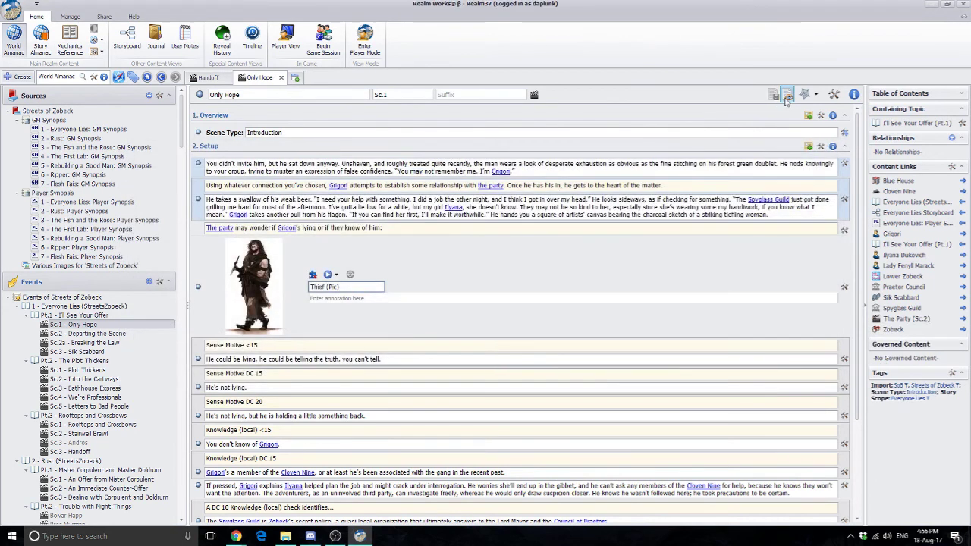
pyautogui.click(787, 96)
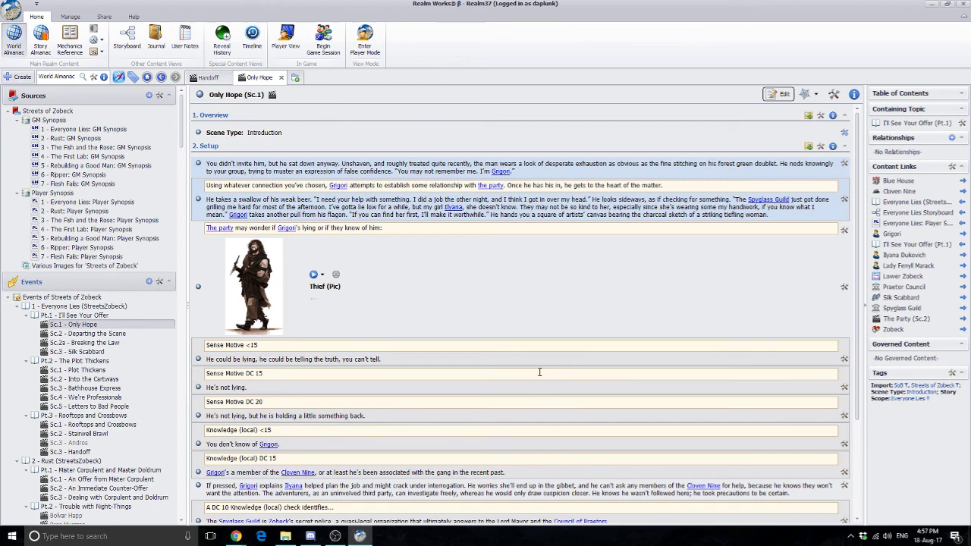
# Review the Thief picture and the surrounding content of the Only Hope scene
pyautogui.click(254, 289)
pyautogui.scroll(-3, 413, 334)
pyautogui.scroll(3, 414, 335)
# Switch to the Lone Wolf downloads page in Chrome and review the file security explanations and account content list
pyautogui.moveTo(236, 535)
pyautogui.click(256, 495)
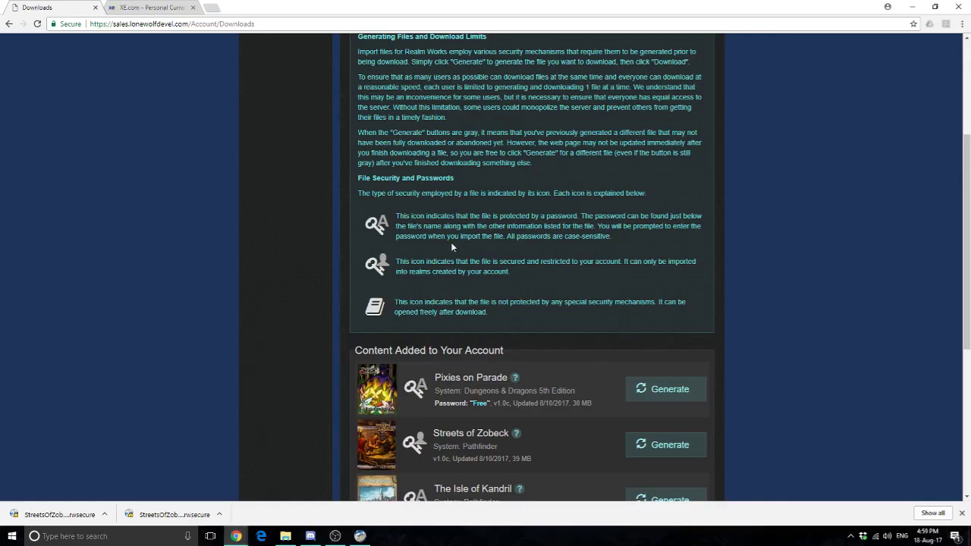
pyautogui.scroll(5, 471, 235)
pyautogui.scroll(-10, 486, 235)
pyautogui.scroll(10, 470, 240)
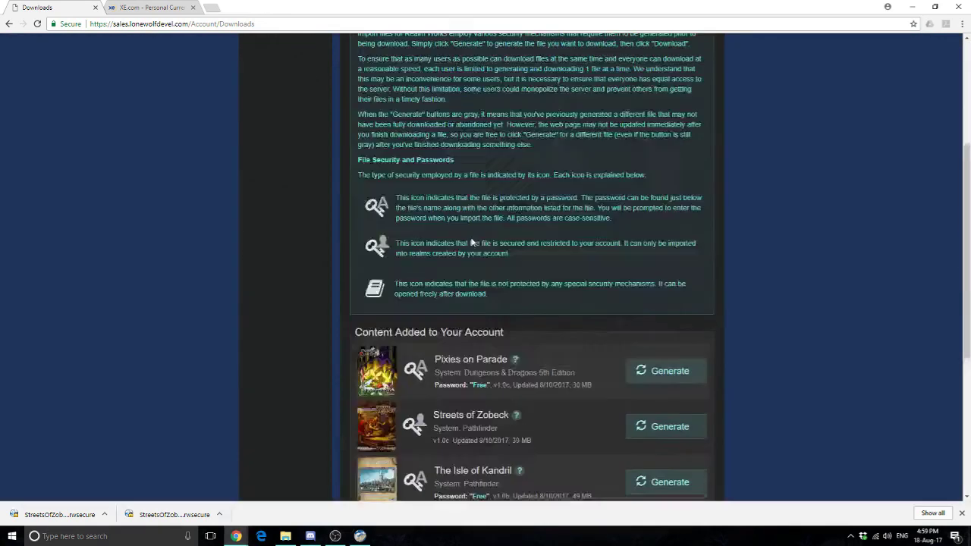